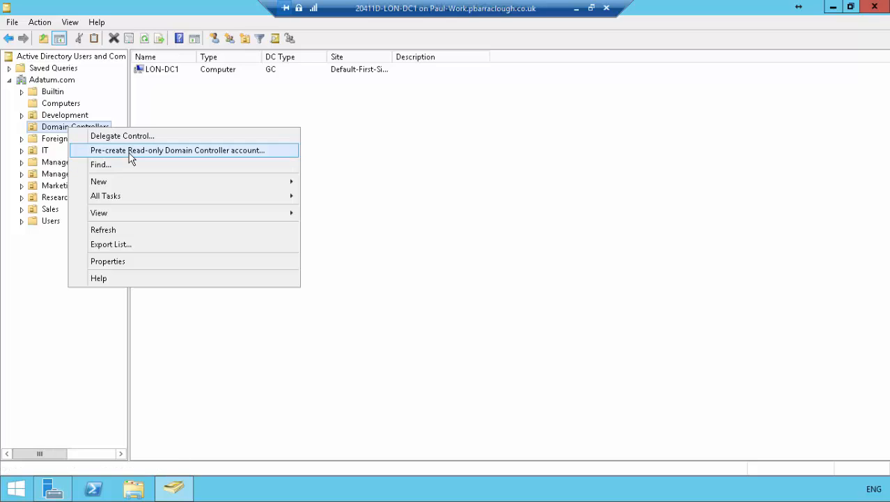
# Pre-create a read-only domain controller account named lon-svr1 using current credentials, Default-First-Site-Name, DNS server and Global catalog.
pyautogui.click(264, 158)
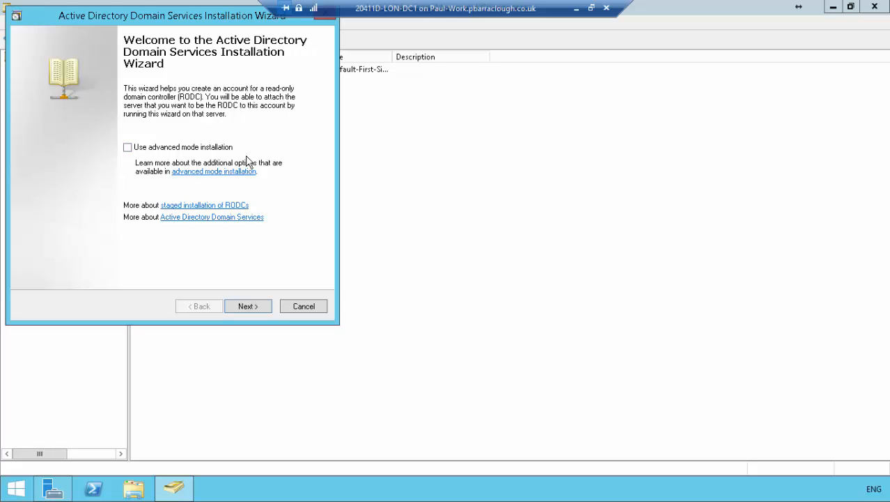
pyautogui.click(248, 307)
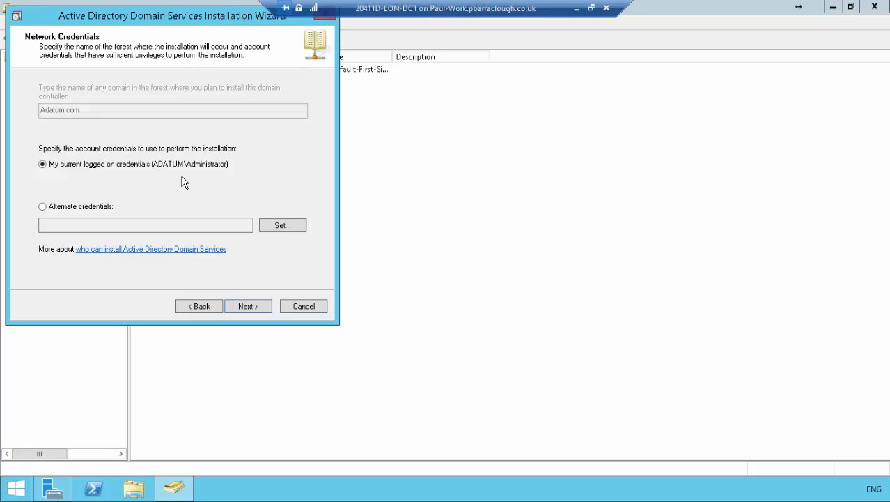
pyautogui.click(251, 306)
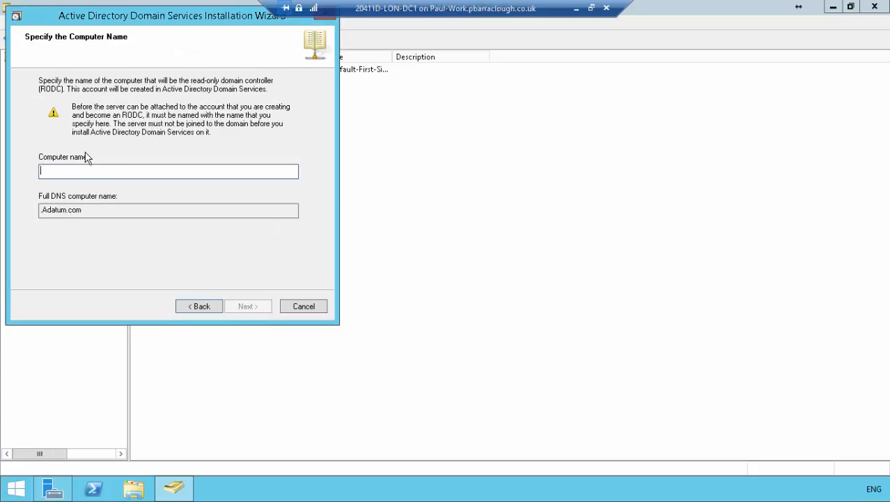
pyautogui.write('l')
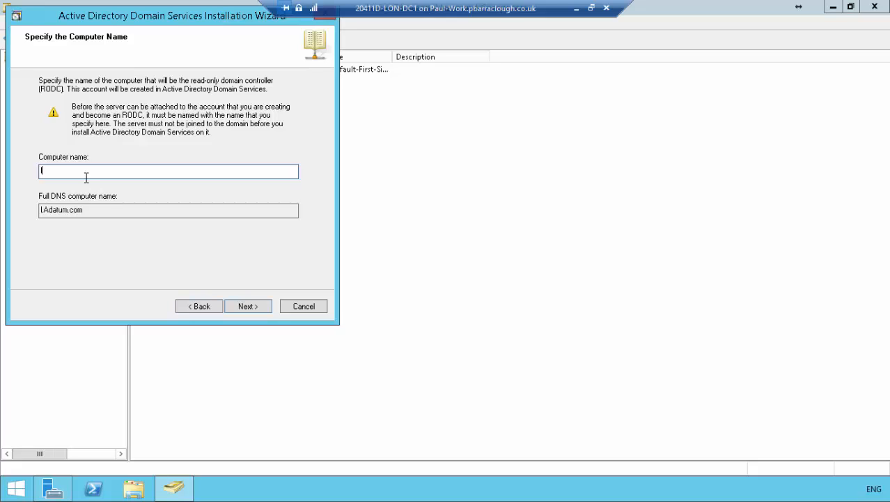
pyautogui.write('on-svr1')
pyautogui.click(249, 308)
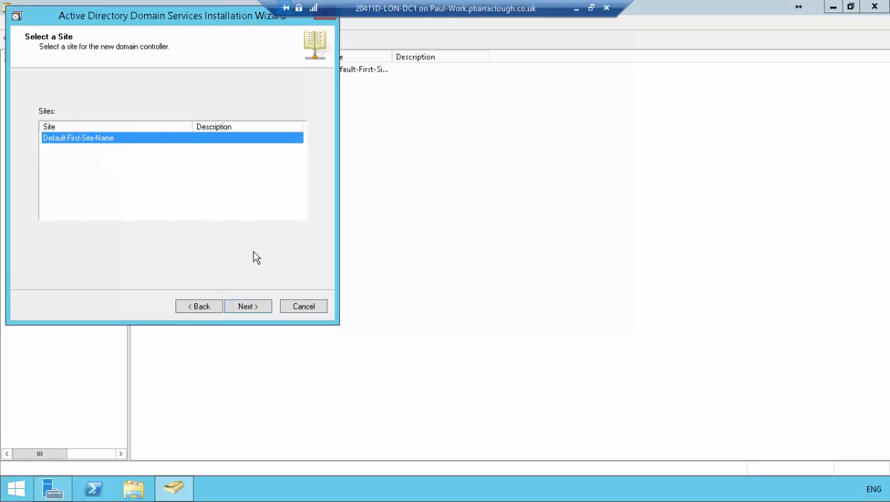
pyautogui.click(248, 307)
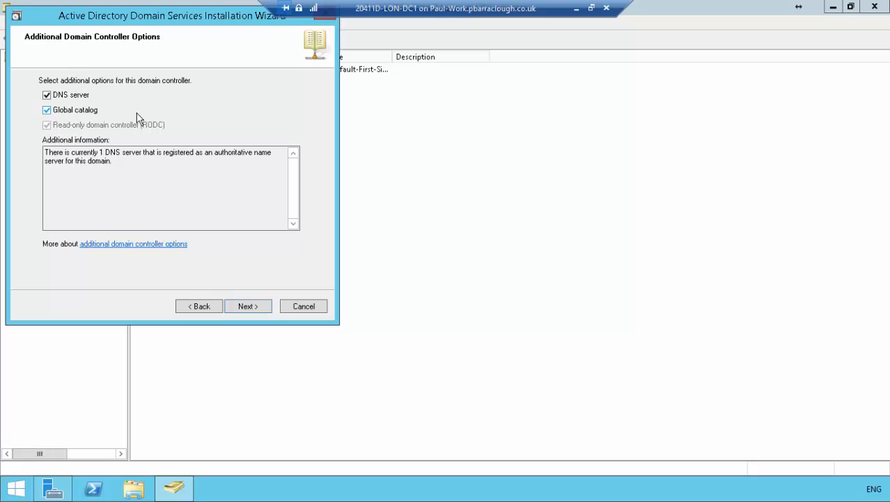
pyautogui.click(249, 307)
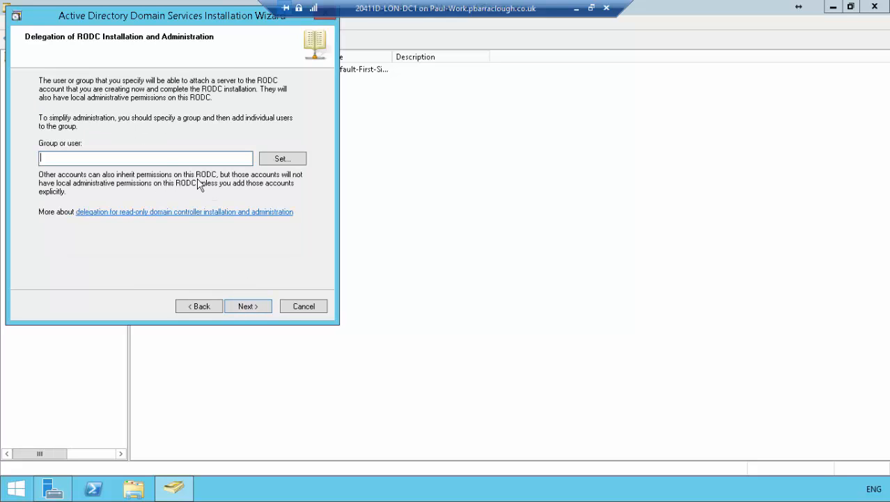
# Delegate the RODC's installation and administration to the ADATUM\IT group.
pyautogui.click(280, 160)
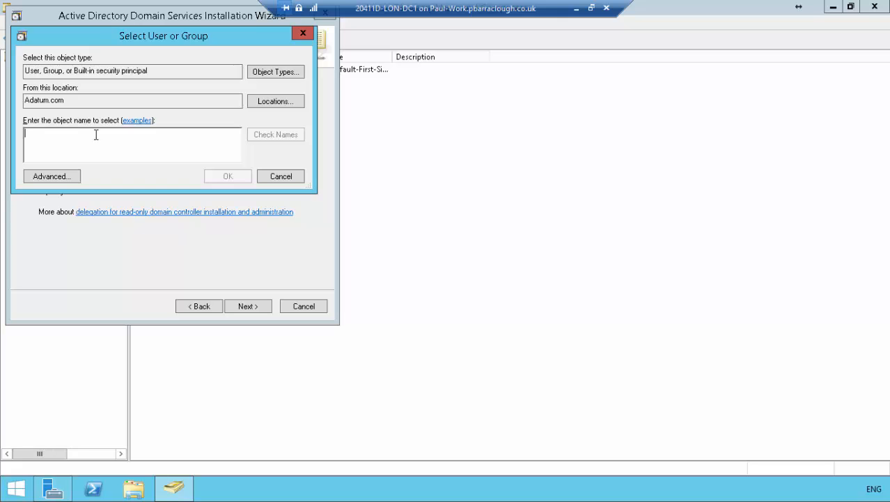
pyautogui.write('adatum')
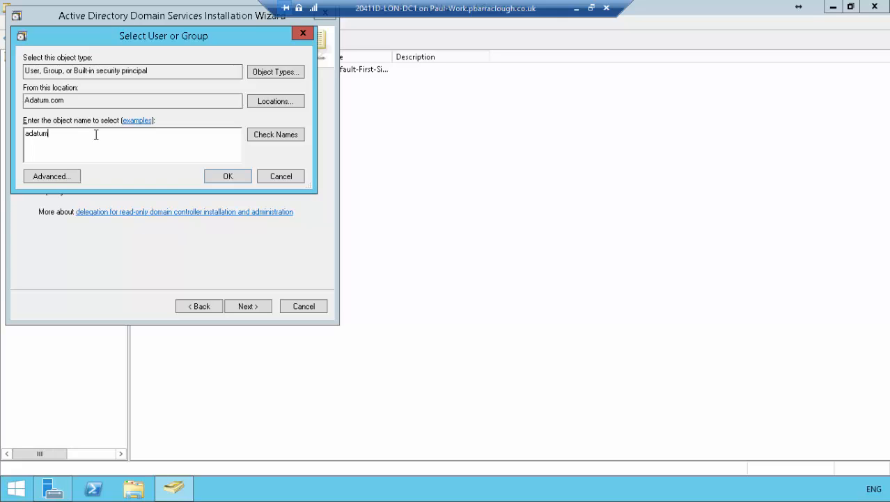
pyautogui.write('\\it')
pyautogui.click(265, 139)
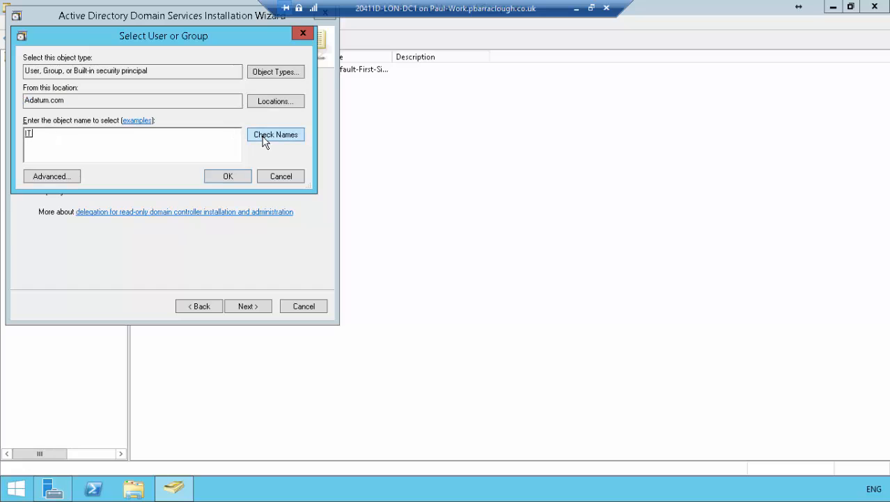
pyautogui.click(232, 175)
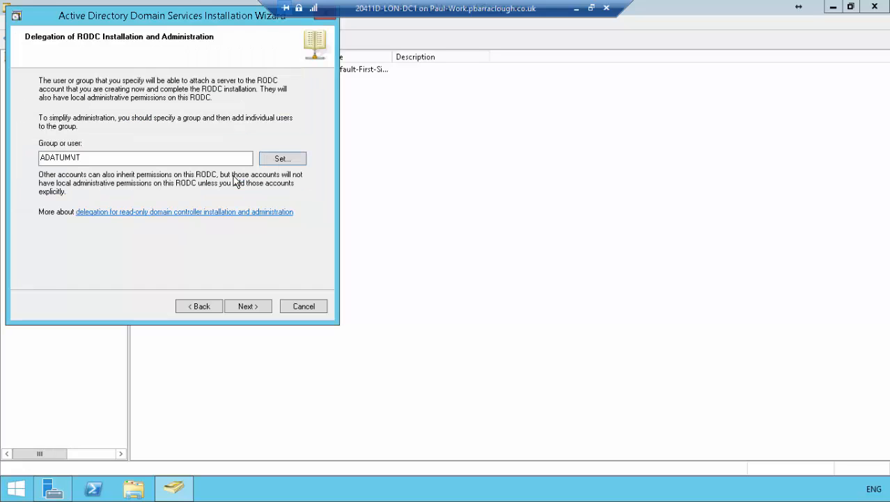
pyautogui.click(248, 307)
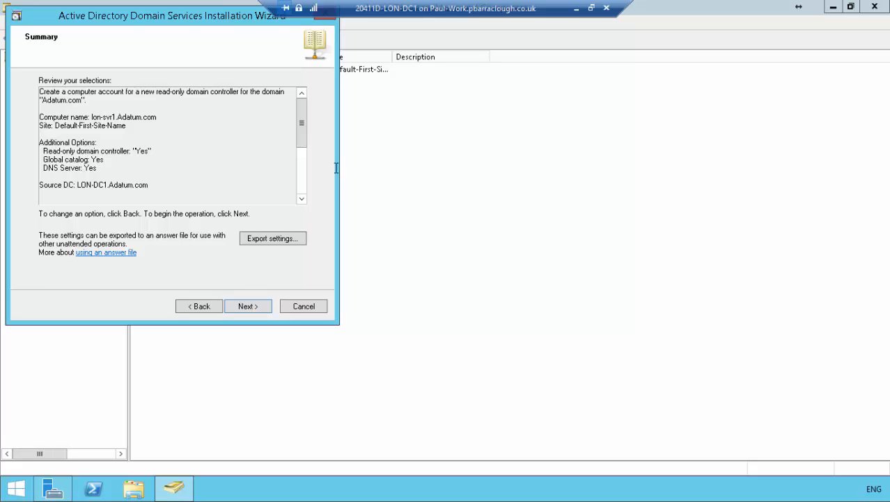
# Review the summary, create the RODC account, and select LON-SVR1 in the Domain Controllers list.
pyautogui.moveTo(303, 125); pyautogui.dragTo(310, 179)
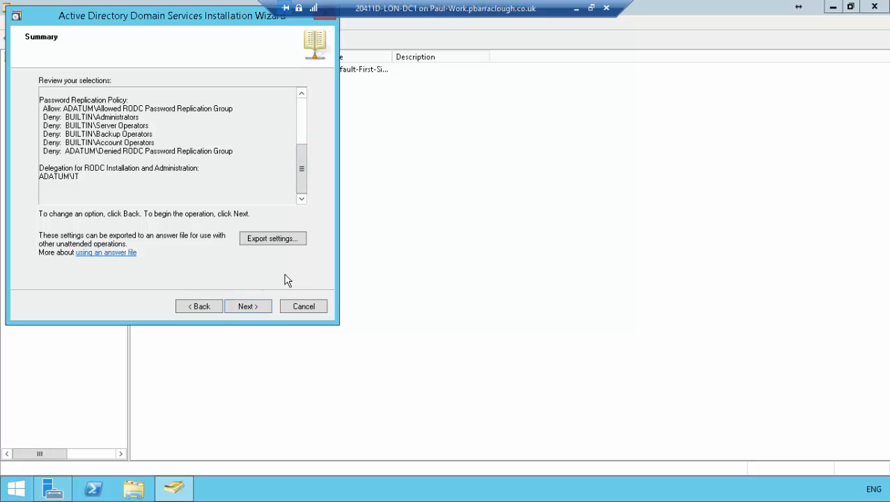
pyautogui.click(244, 307)
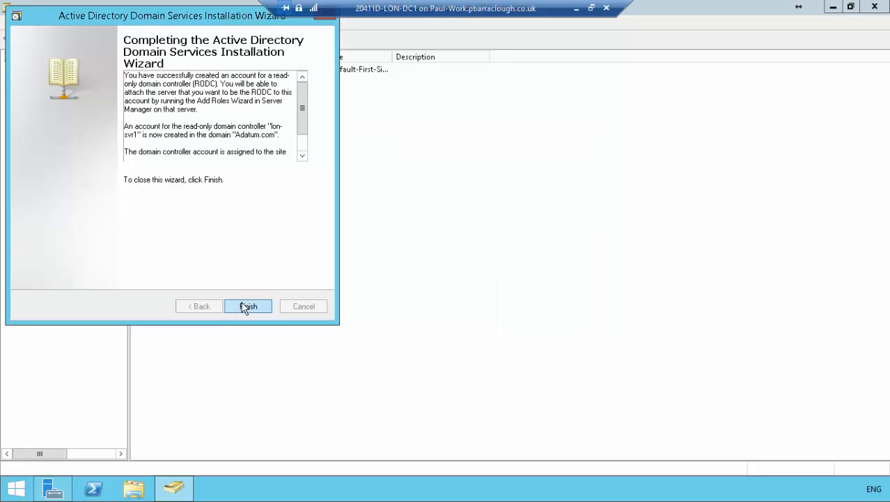
pyautogui.click(244, 307)
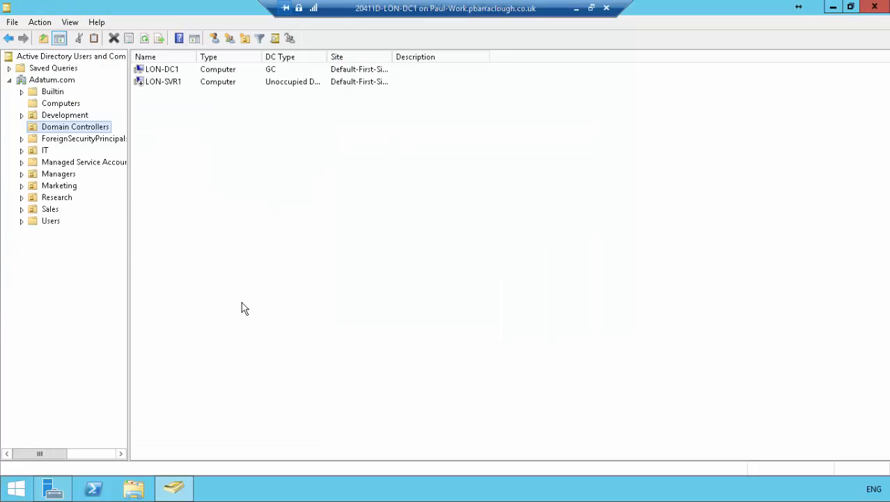
pyautogui.click(178, 85)
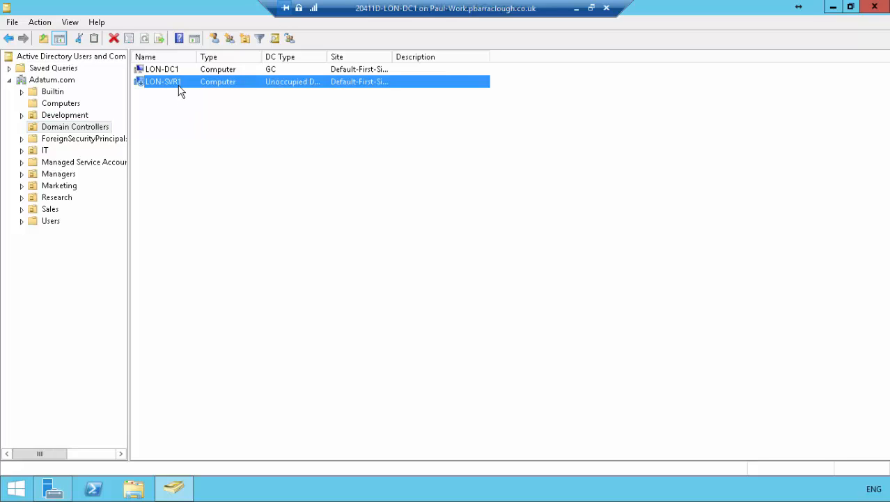
# Switch to the LON-SVR1 remote session and open Server Manager there.
pyautogui.click(576, 8)
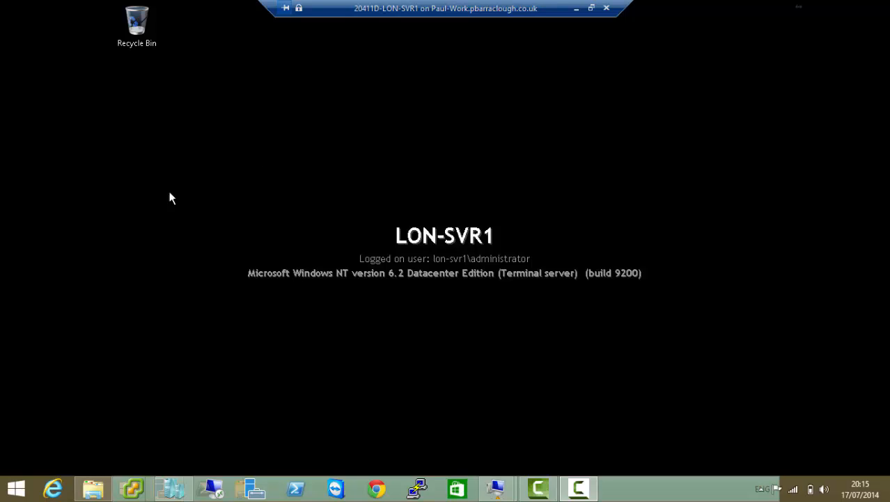
pyautogui.click(119, 236)
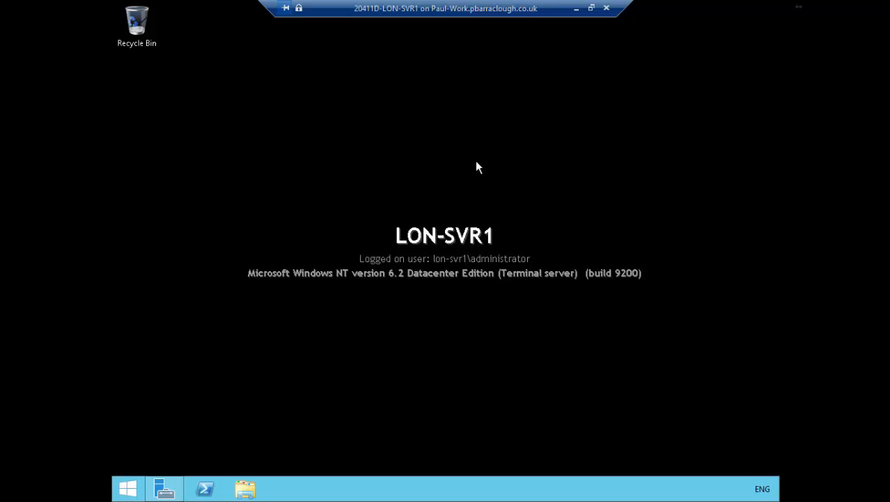
pyautogui.click(164, 490)
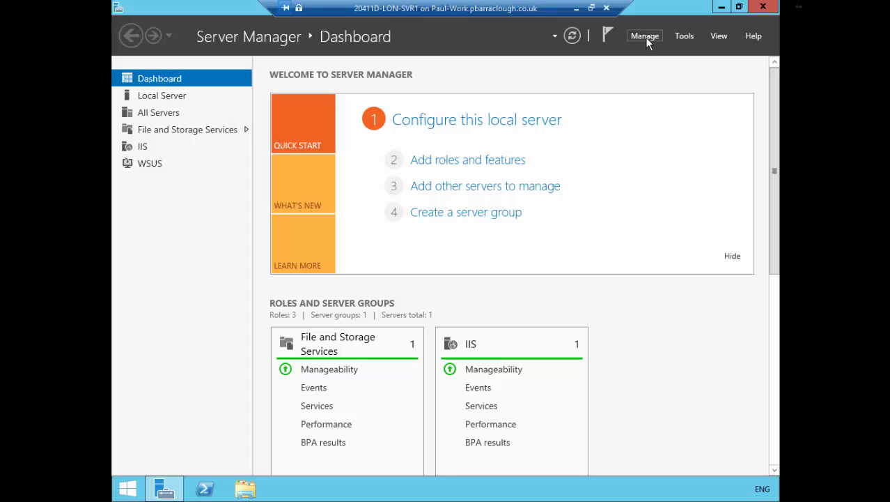
# Start adding roles and features with a role-based installation on LON-SVR1 from the server pool.
pyautogui.click(646, 37)
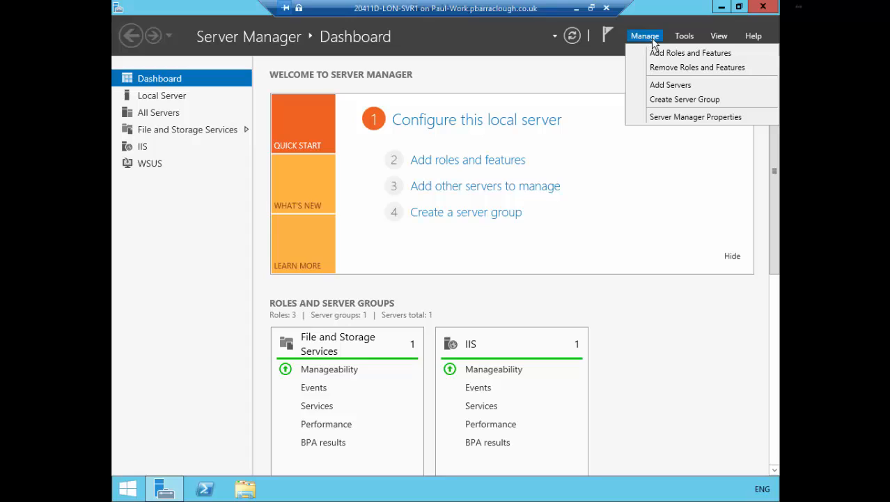
pyautogui.click(672, 56)
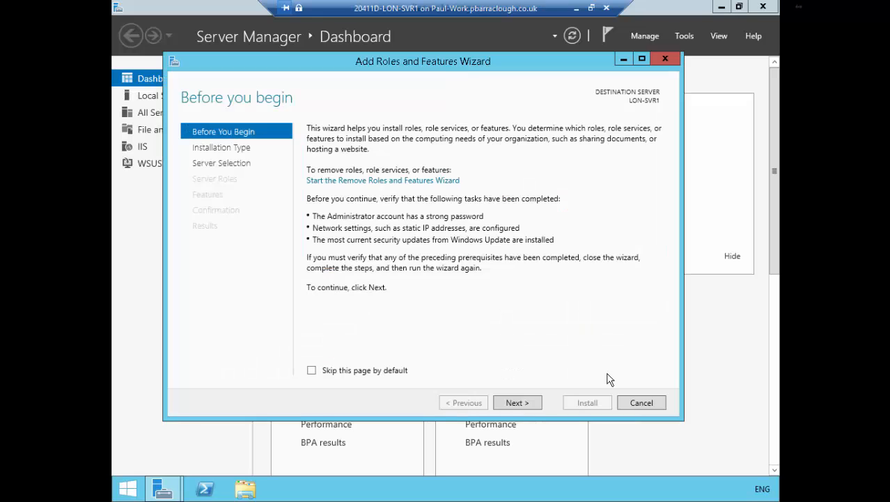
pyautogui.click(514, 406)
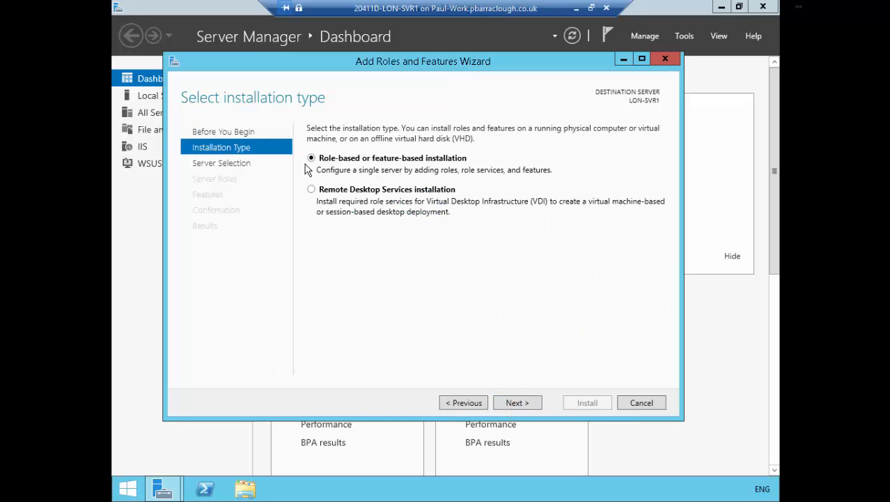
pyautogui.click(520, 403)
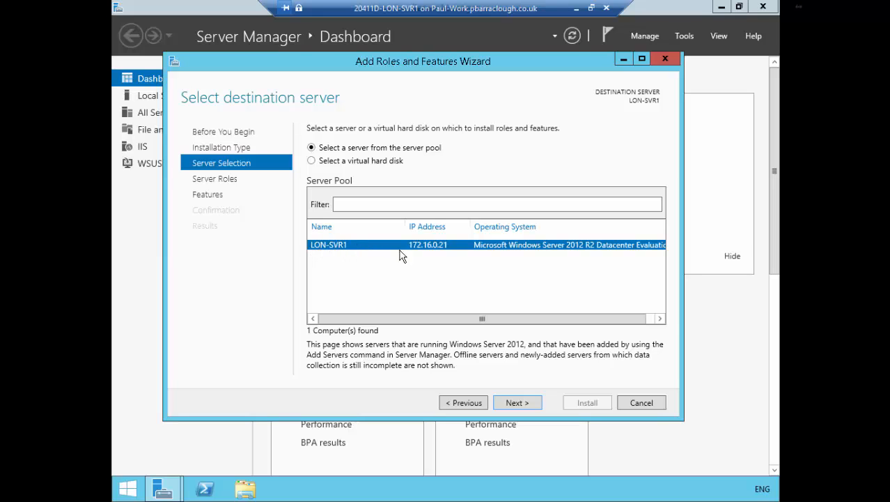
pyautogui.click(519, 403)
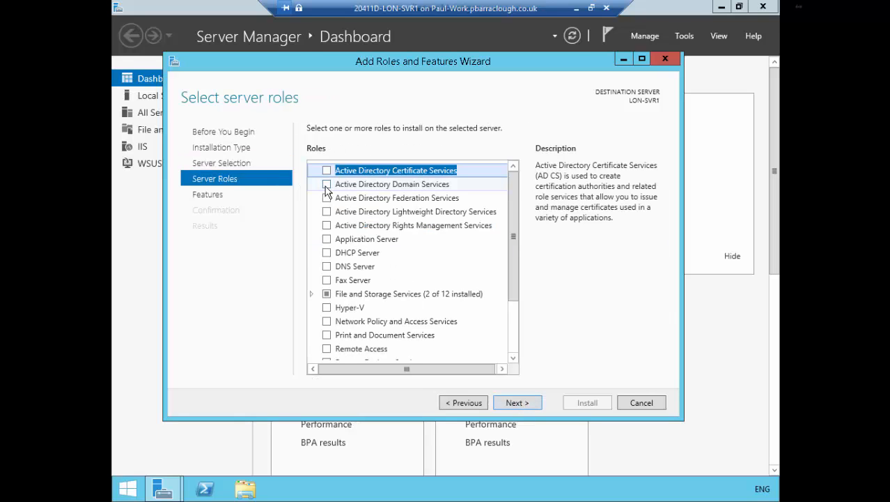
# Install the Active Directory Domain Services role with its required management tools and close the wizard when installation completes.
pyautogui.click(326, 185)
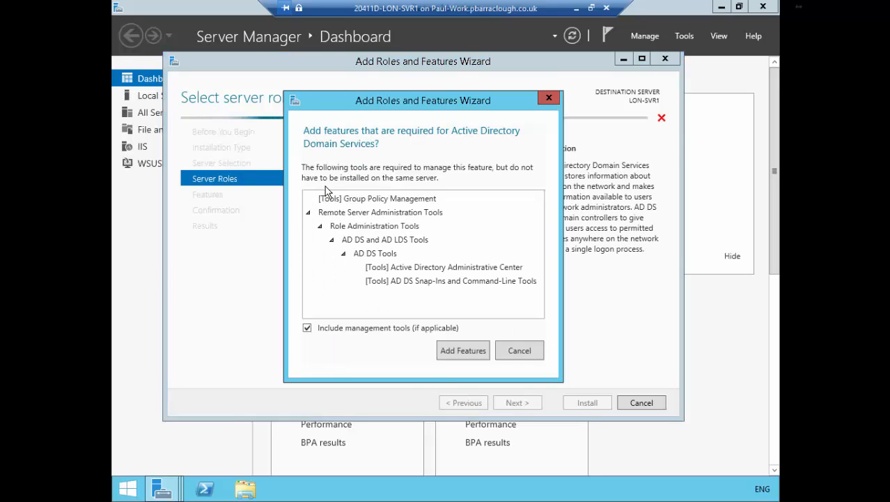
pyautogui.click(463, 350)
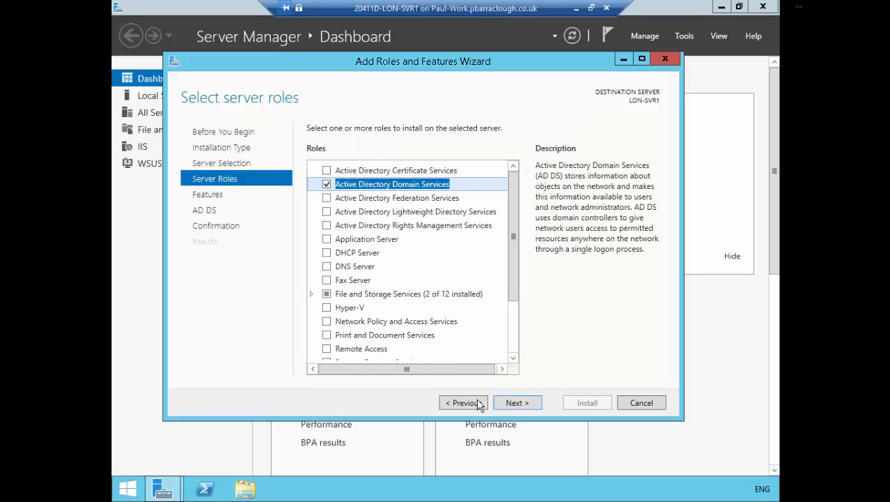
pyautogui.click(515, 402)
pyautogui.click(515, 402)
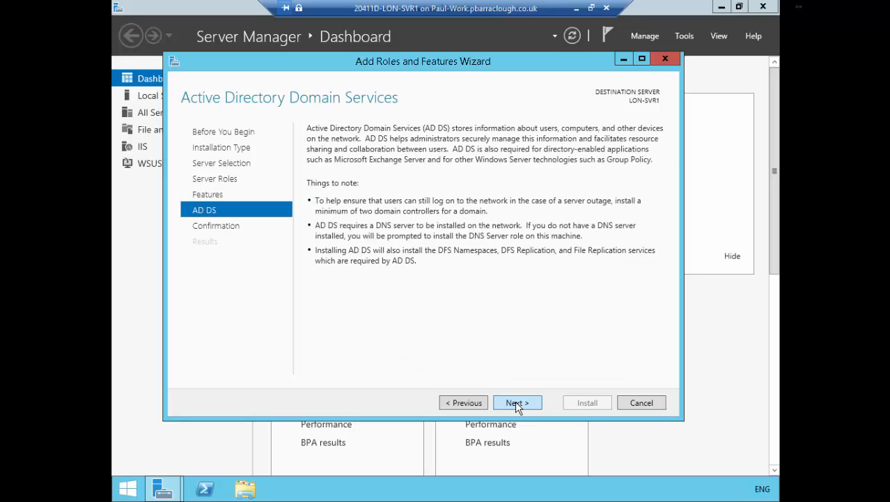
pyautogui.click(515, 402)
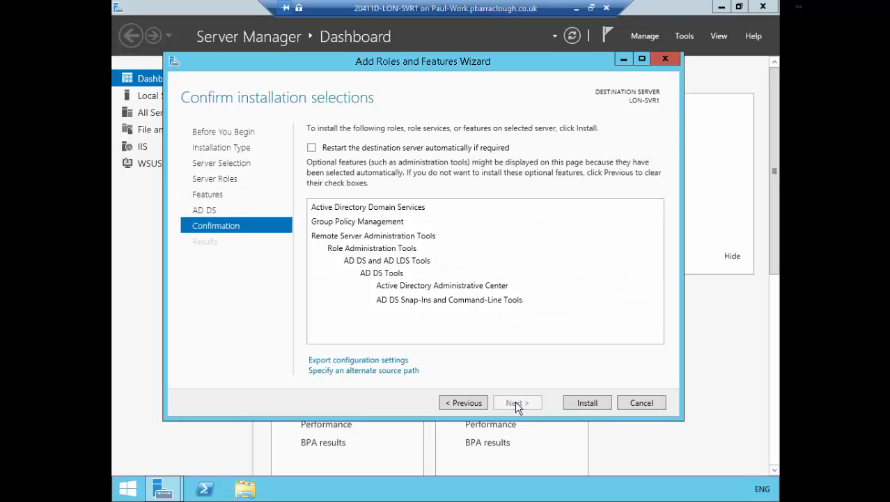
pyautogui.click(595, 404)
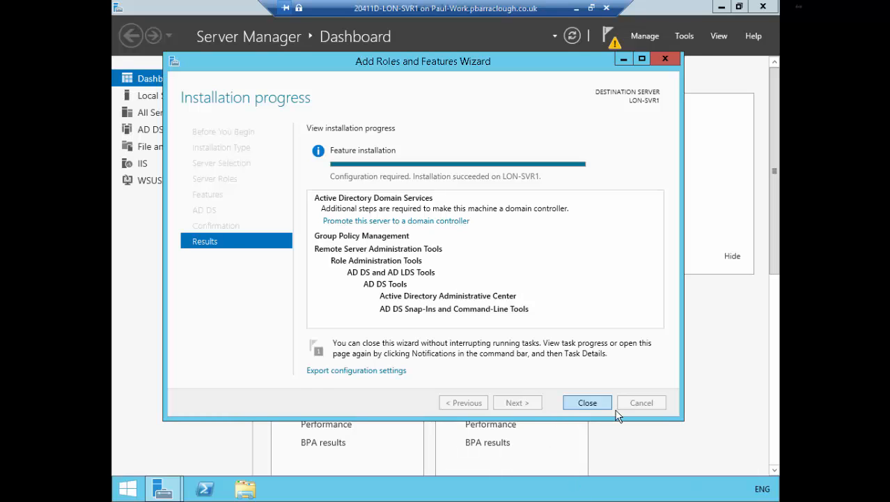
pyautogui.click(587, 403)
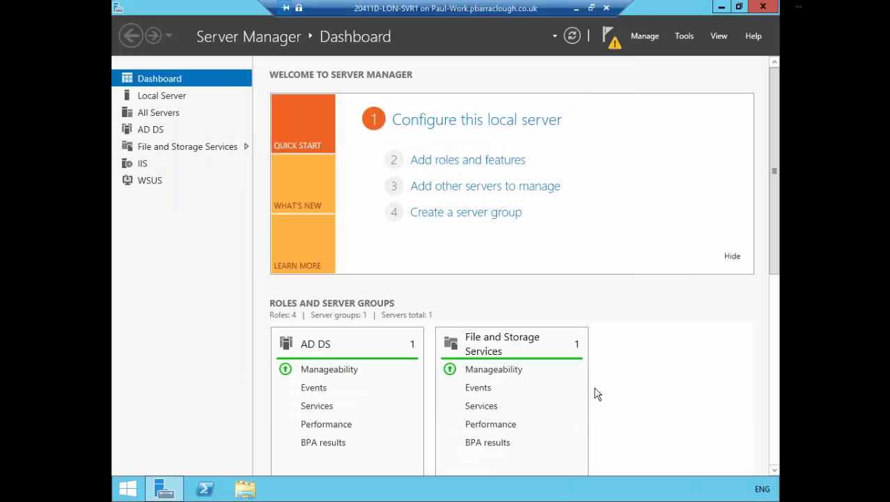
# Start promoting this server to a domain controller and move the configuration wizard clear for working.
pyautogui.click(610, 39)
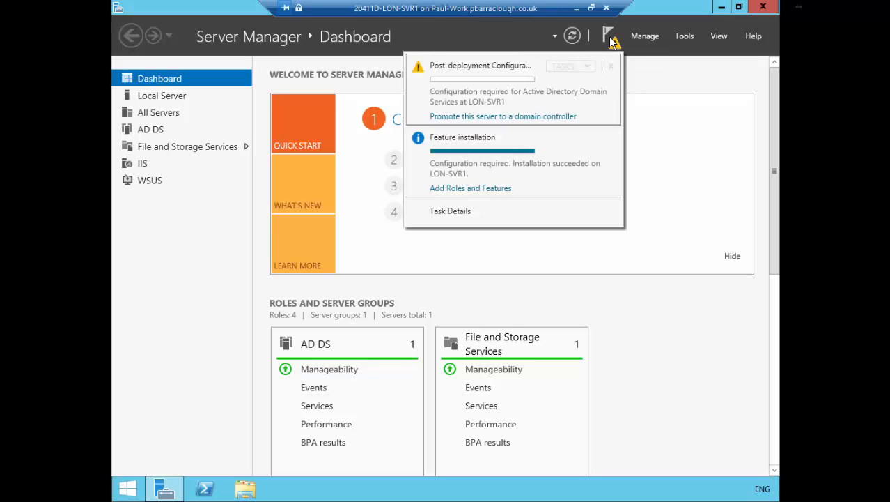
pyautogui.click(539, 117)
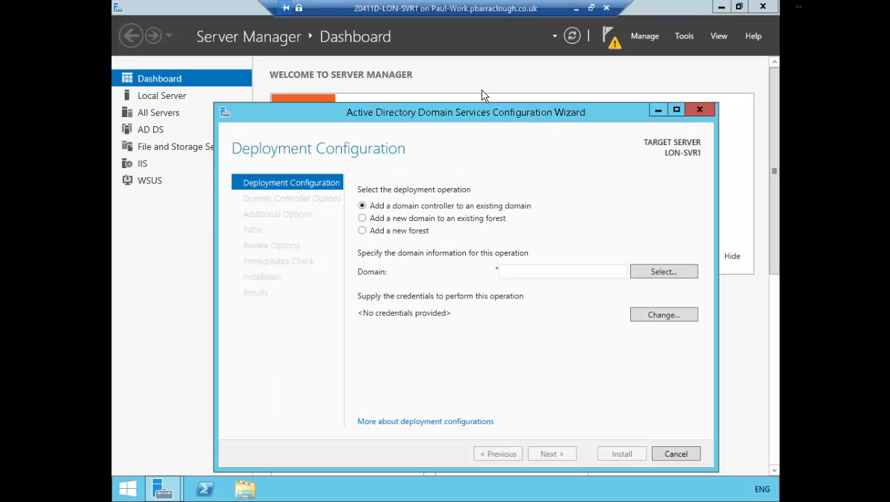
pyautogui.moveTo(557, 111); pyautogui.dragTo(511, 43)
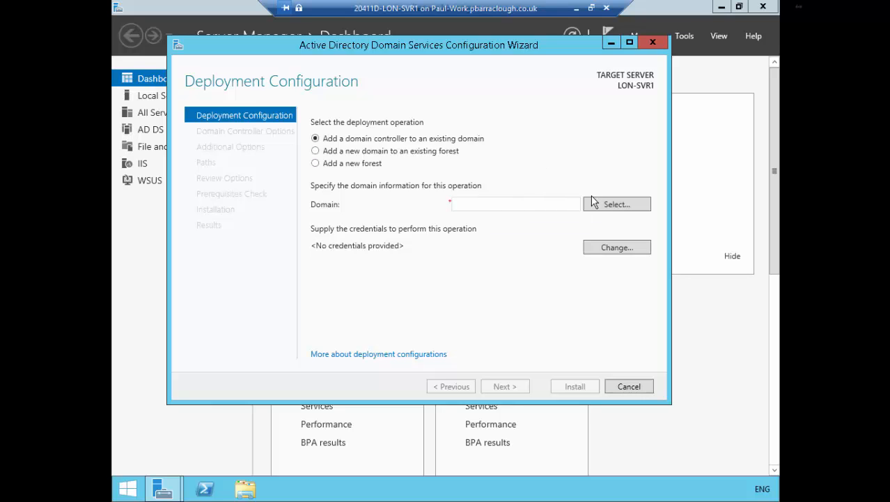
# Supply the adatum domain account's user name and password as the deployment credentials for choosing the domain.
pyautogui.click(609, 203)
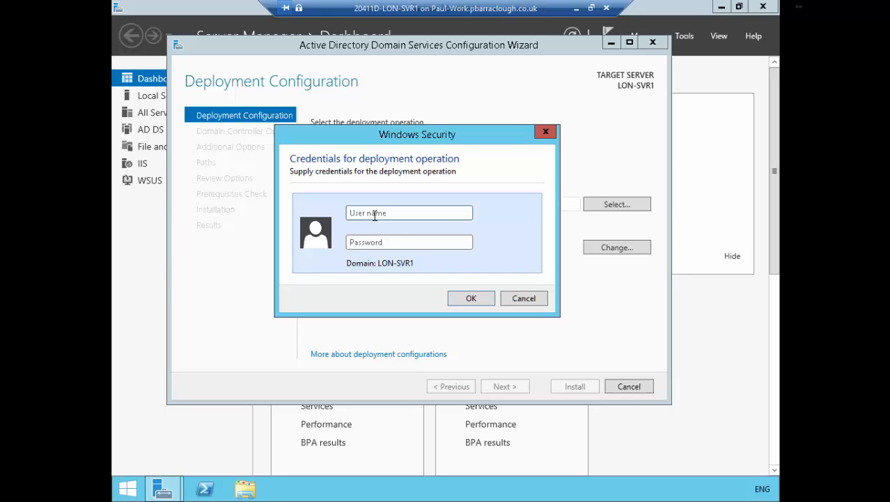
pyautogui.write('aprilPa$$w0rd')
pyautogui.hotkey('shift', 'Tab')
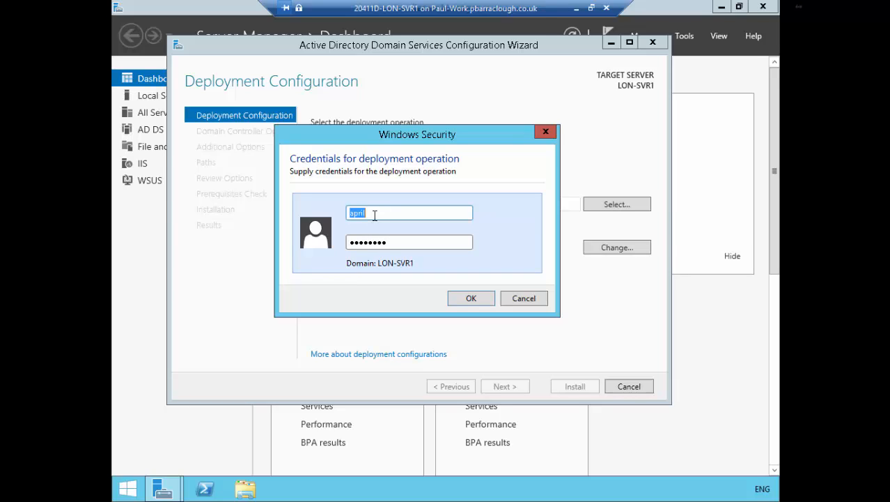
pyautogui.press('Left')
pyautogui.press('Left')
pyautogui.press('Left')
pyautogui.press('Left')
pyautogui.press('Left')
pyautogui.write('adatum\\')
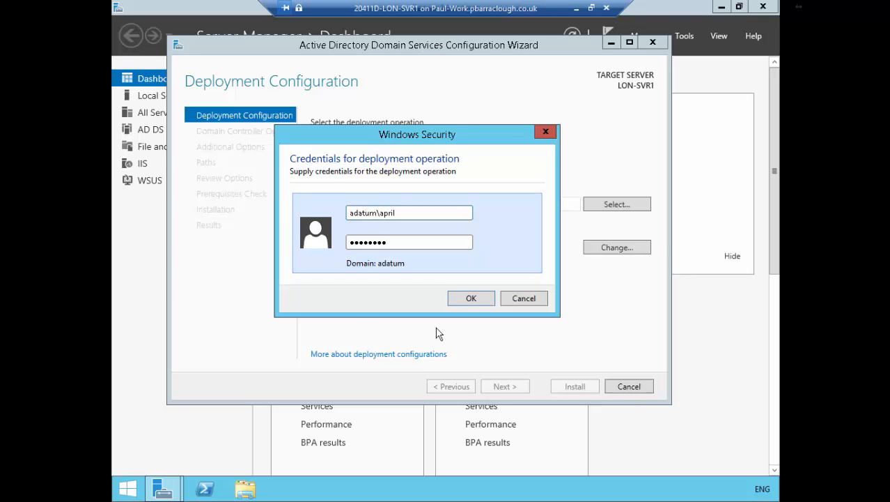
pyautogui.click(469, 300)
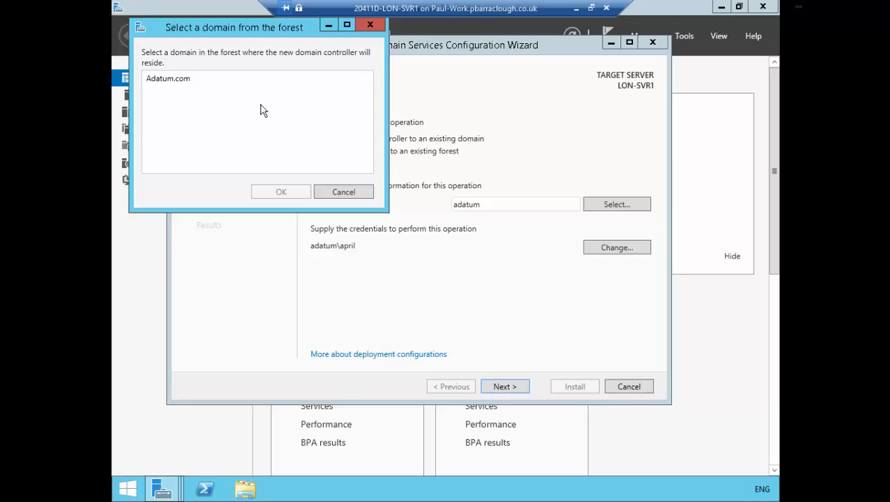
# Choose Adatum.com as the domain for the new domain controller and continue to the domain controller options.
pyautogui.click(183, 82)
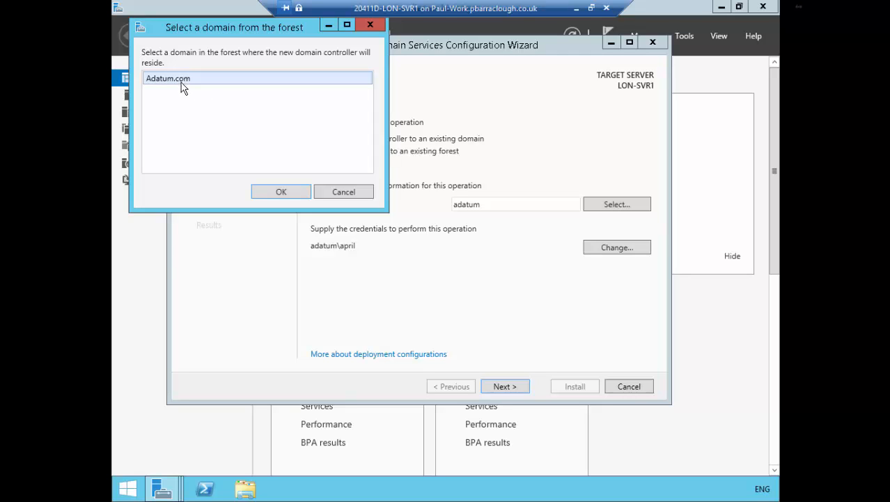
pyautogui.click(282, 193)
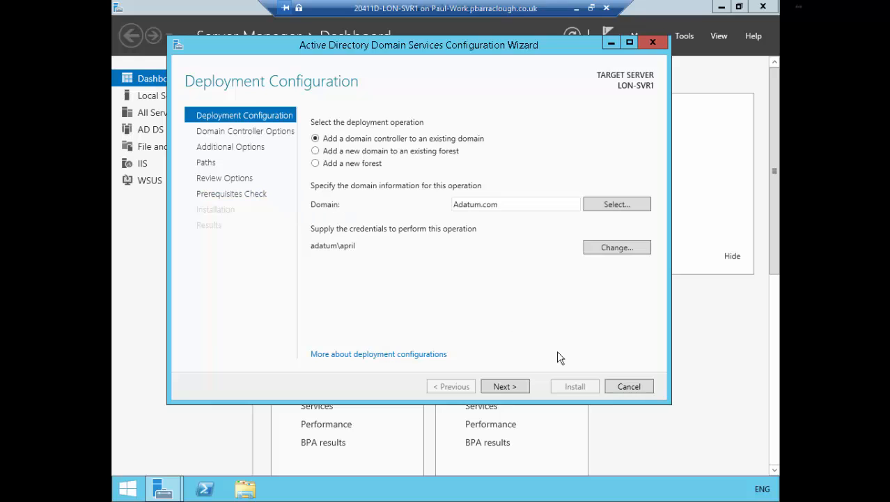
pyautogui.click(506, 386)
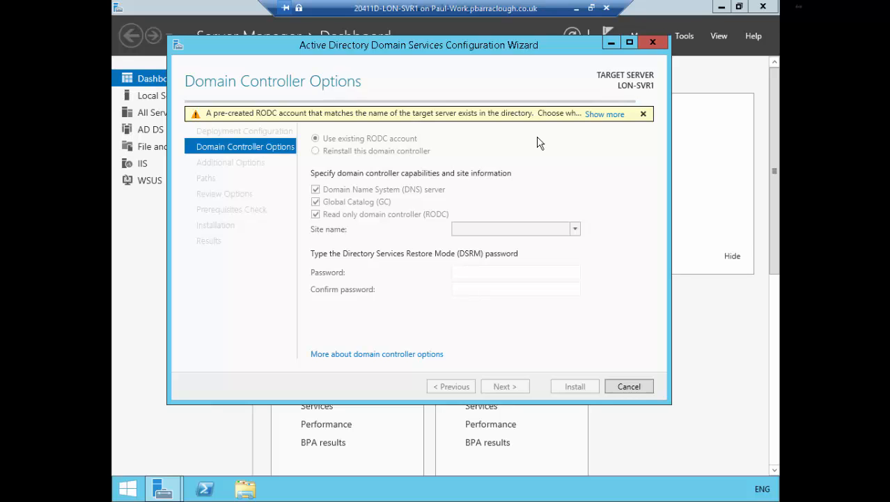
# Dismiss the pre-created account notice, keep using the existing RODC account, enter and confirm the DSRM password, and continue.
pyautogui.click(643, 113)
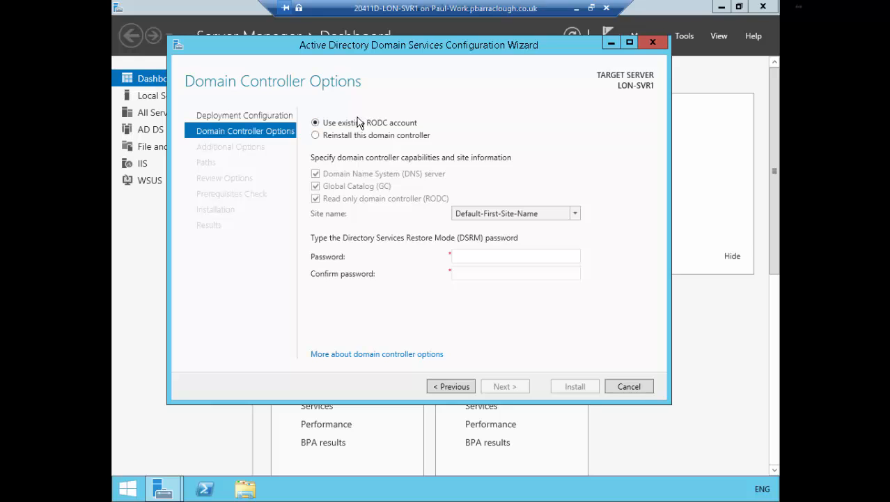
pyautogui.moveTo(522, 274)
pyautogui.click(479, 258)
pyautogui.write('Pa$$w0rd')
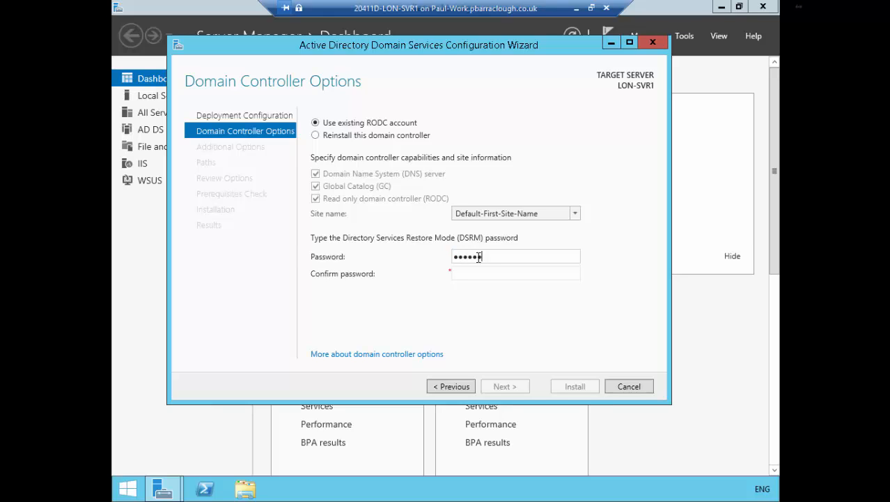
pyautogui.press('Tab')
pyautogui.write('Pa$$')
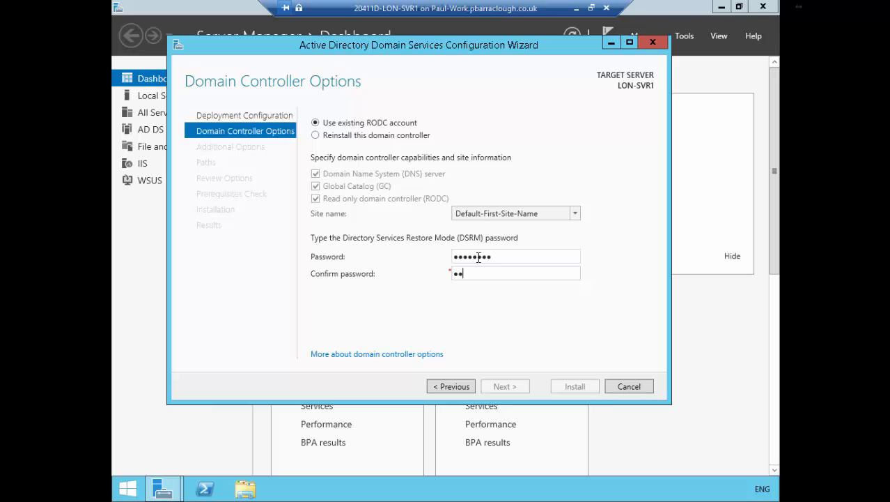
pyautogui.write('w0rd')
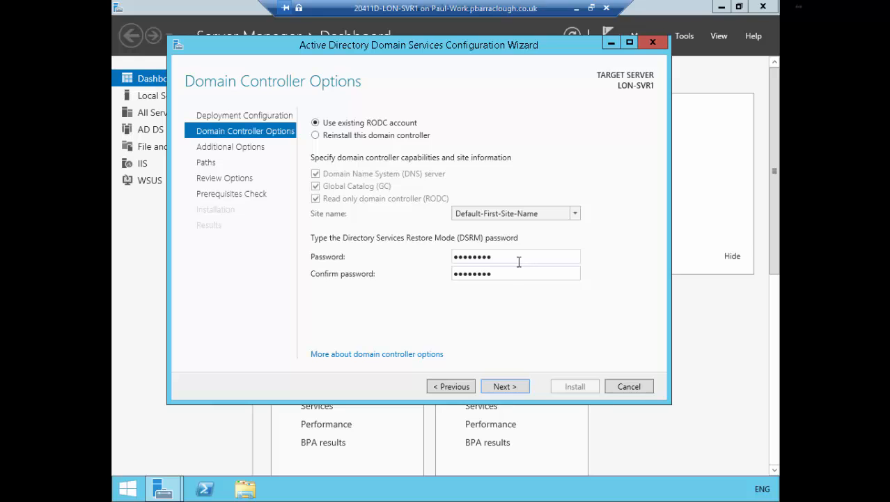
pyautogui.doubleClick(499, 255)
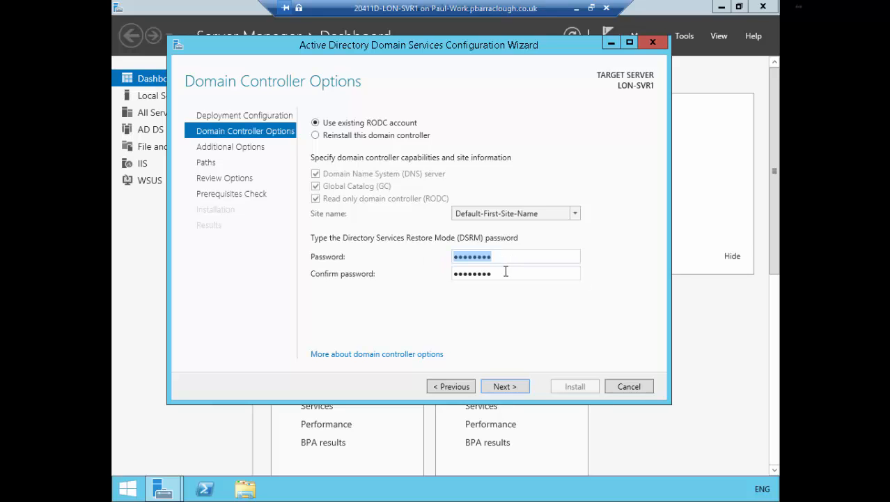
pyautogui.doubleClick(506, 272)
pyautogui.click(507, 386)
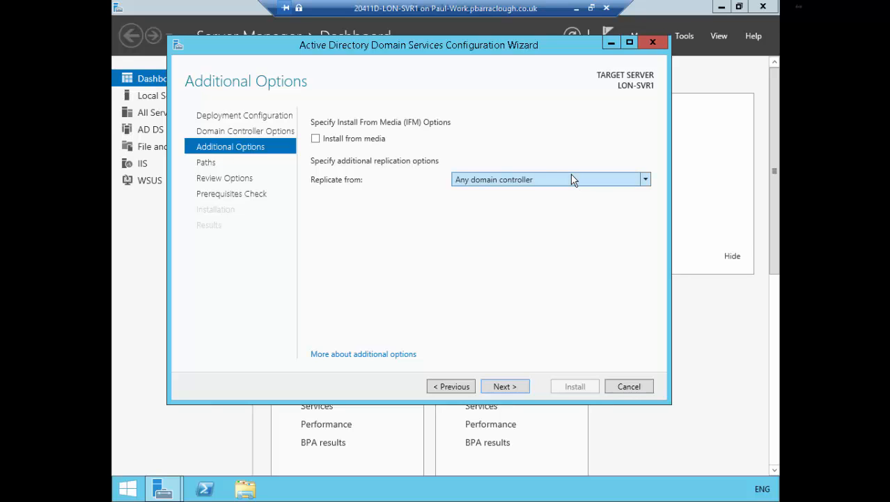
# Set replication to come from LON-DC1.Adatum.com and continue to the paths page.
pyautogui.click(567, 180)
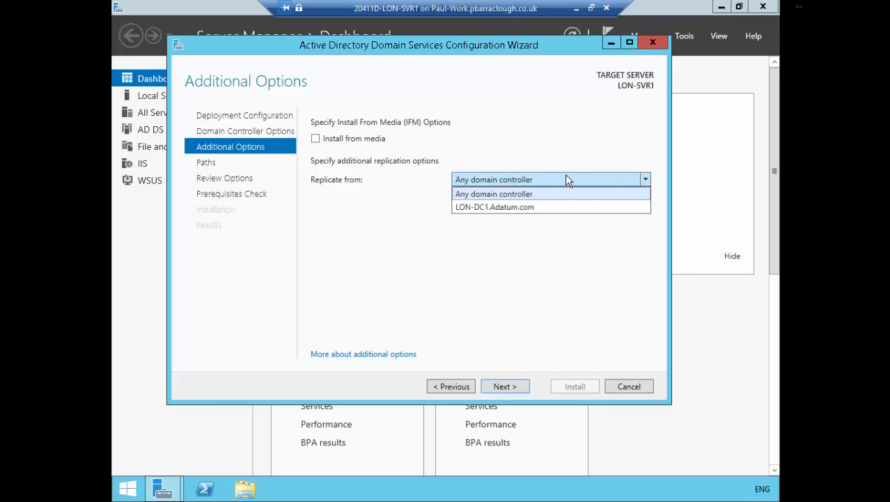
pyautogui.click(507, 207)
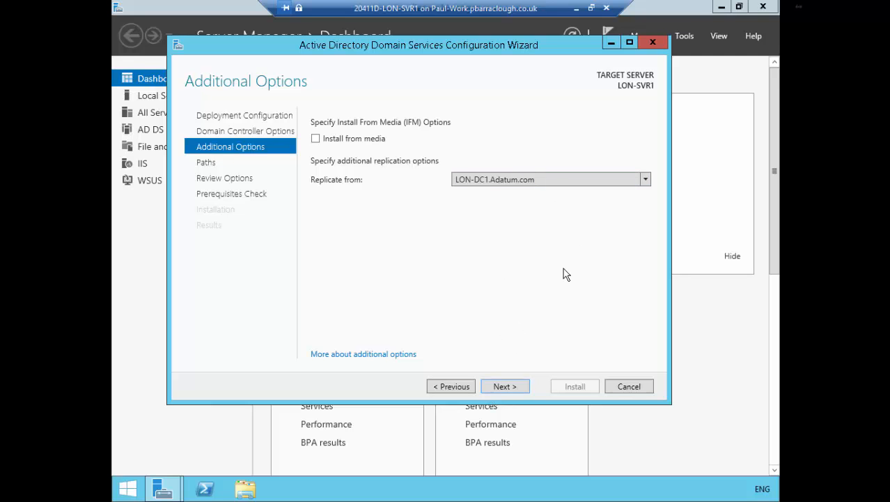
pyautogui.click(512, 387)
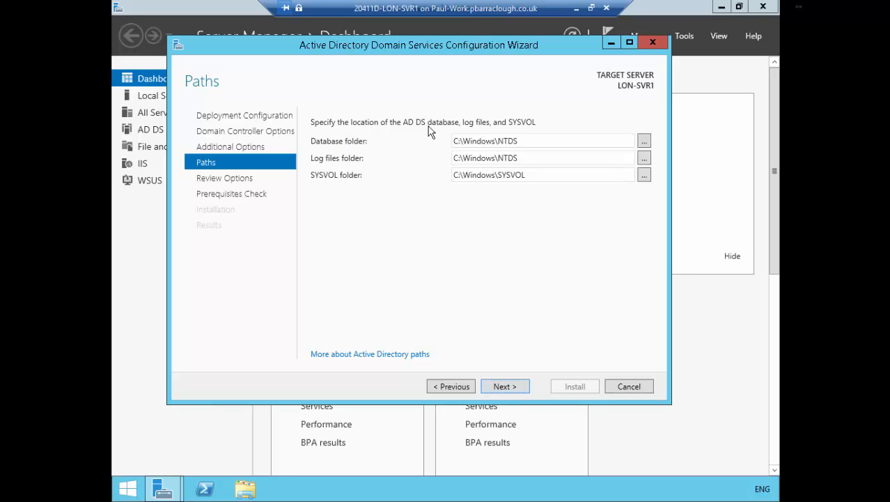
# Accept C:\Windows\NTDS for the database and log files and C:\Windows\SYSVOL for SYSVOL, and continue to the review.
pyautogui.tripleClick(531, 145)
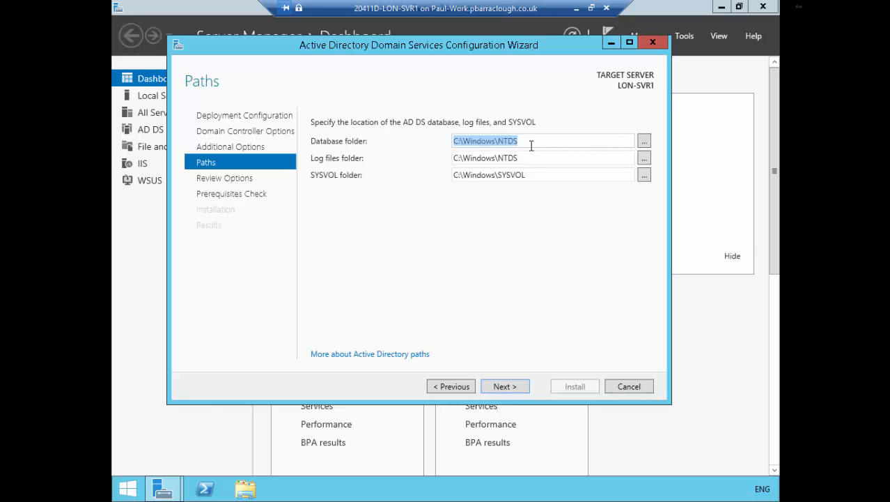
pyautogui.click(531, 145)
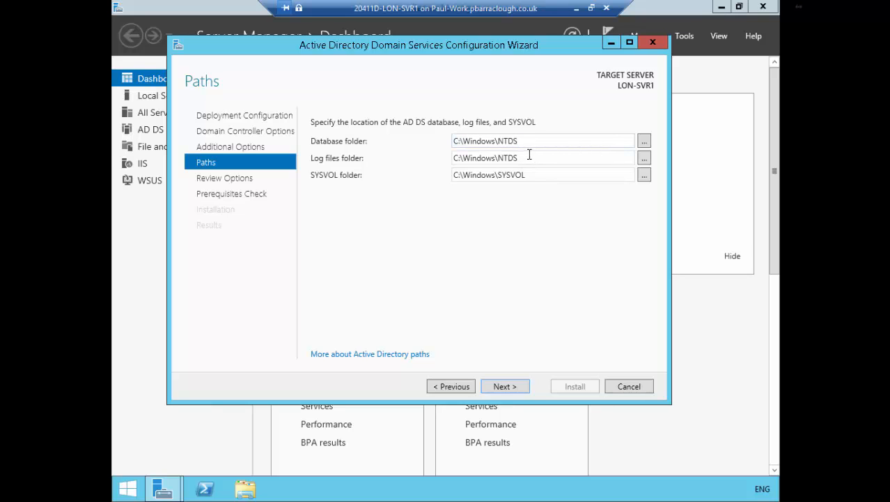
pyautogui.tripleClick(529, 155)
pyautogui.tripleClick(549, 179)
pyautogui.click(549, 180)
pyautogui.click(504, 386)
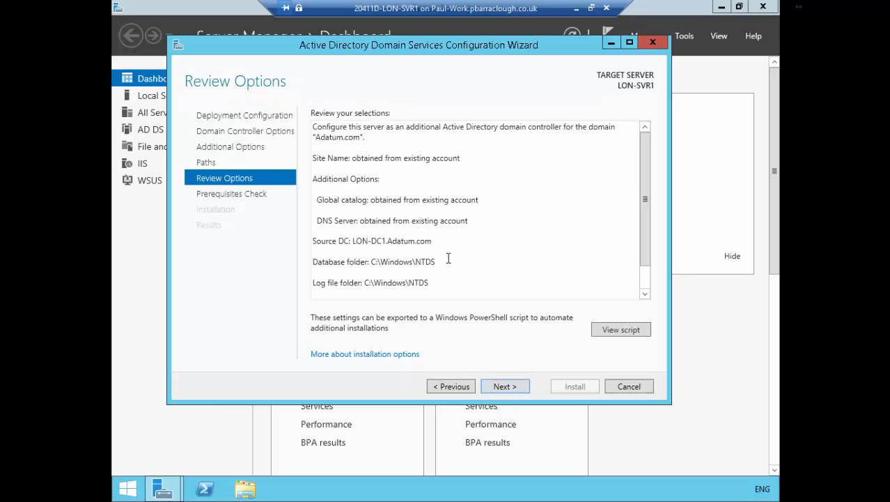
# Review the selected options, run the prerequisites check, and start the domain controller installation.
pyautogui.moveTo(645, 180); pyautogui.dragTo(656, 252)
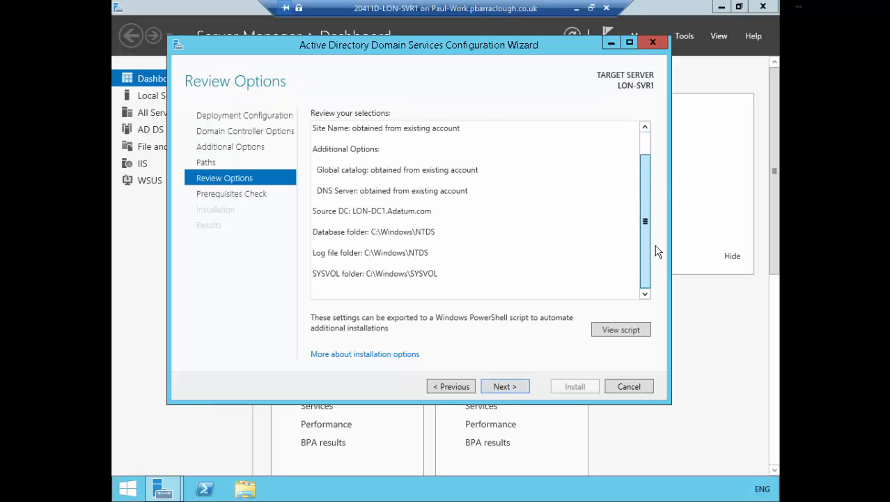
pyautogui.click(502, 389)
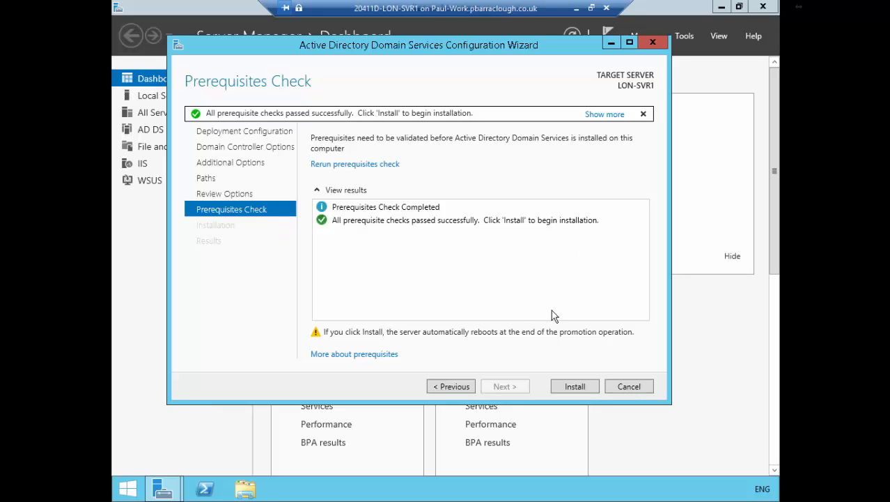
pyautogui.click(575, 387)
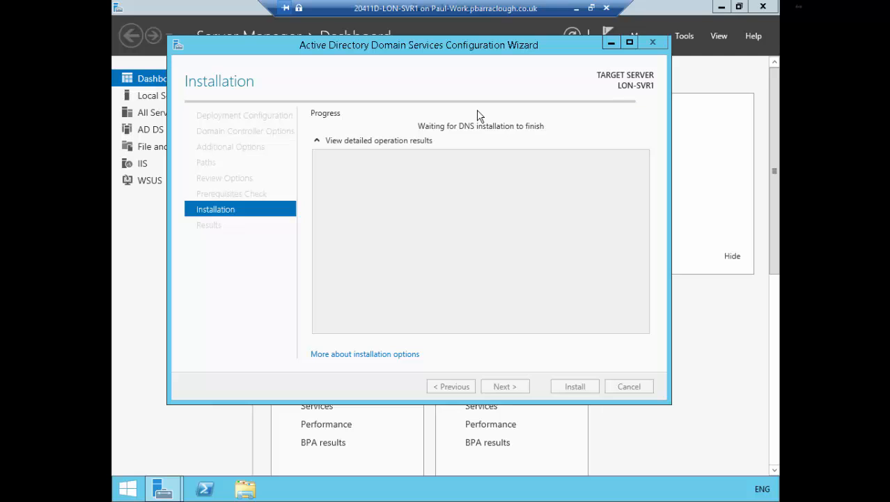
# Switch to the LON-DC1 session and examine the Allowed and Denied RODC Password Replication Groups in the Users container.
pyautogui.click(576, 8)
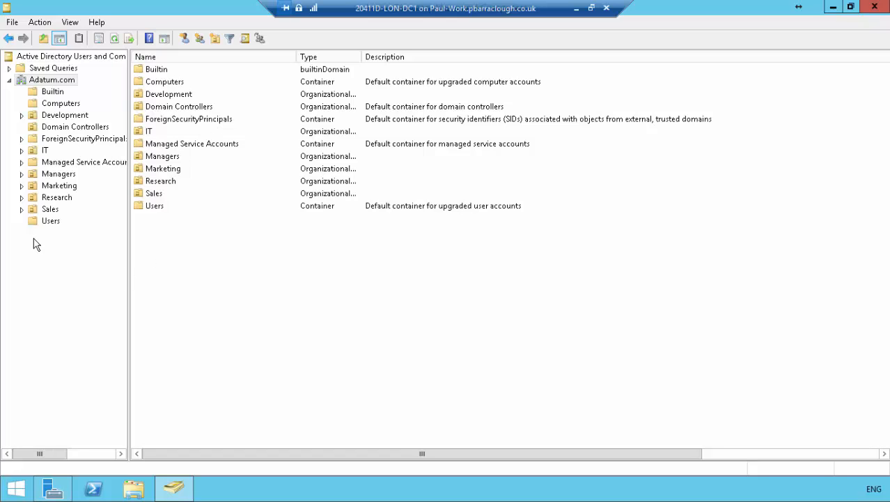
pyautogui.click(52, 220)
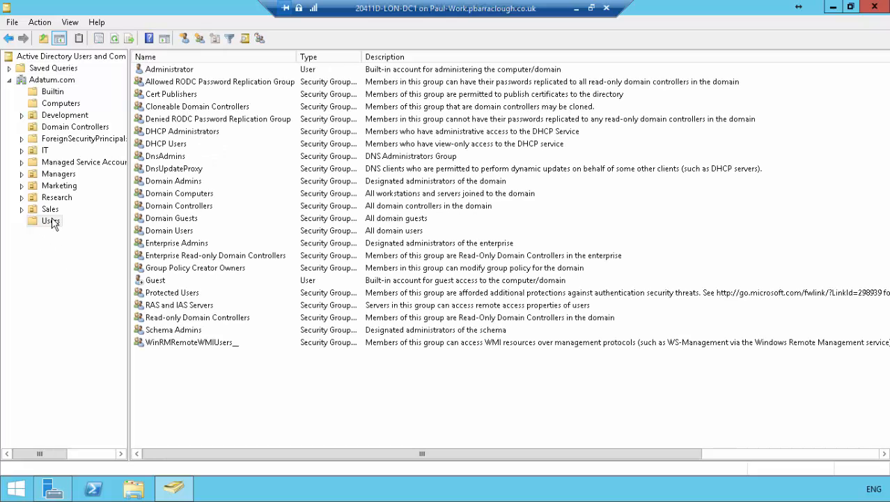
pyautogui.click(164, 84)
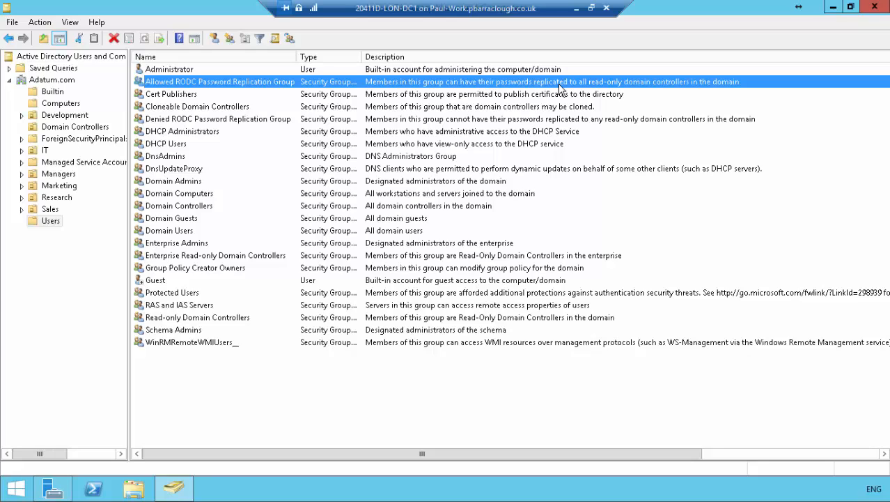
pyautogui.click(255, 125)
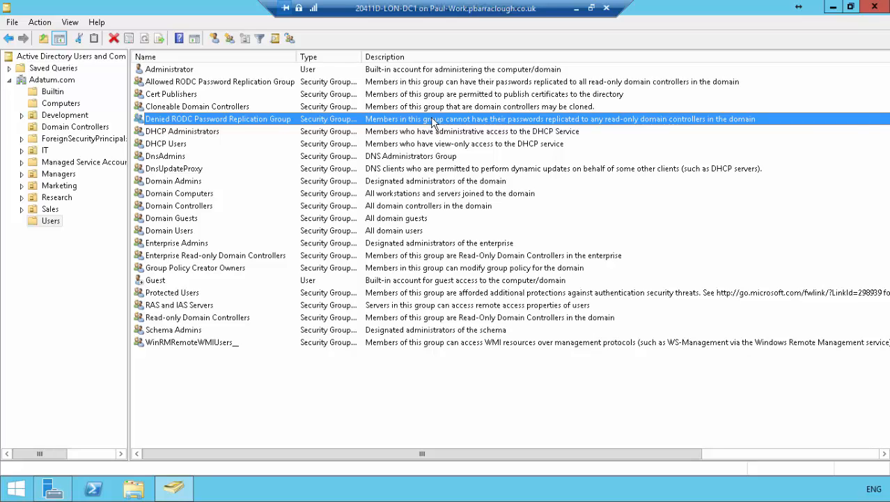
# Create a global security group named Remote Office Users in the Research organizational unit.
pyautogui.click(56, 198)
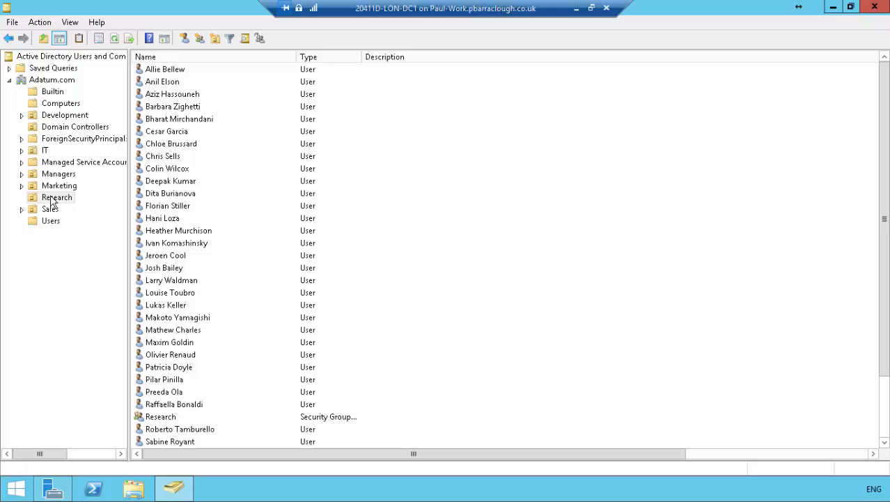
pyautogui.click(199, 38)
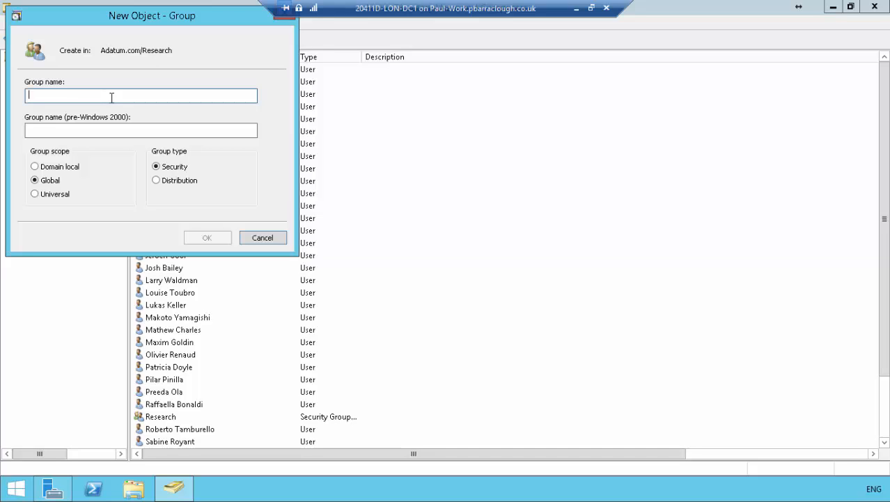
pyautogui.write('Remote O')
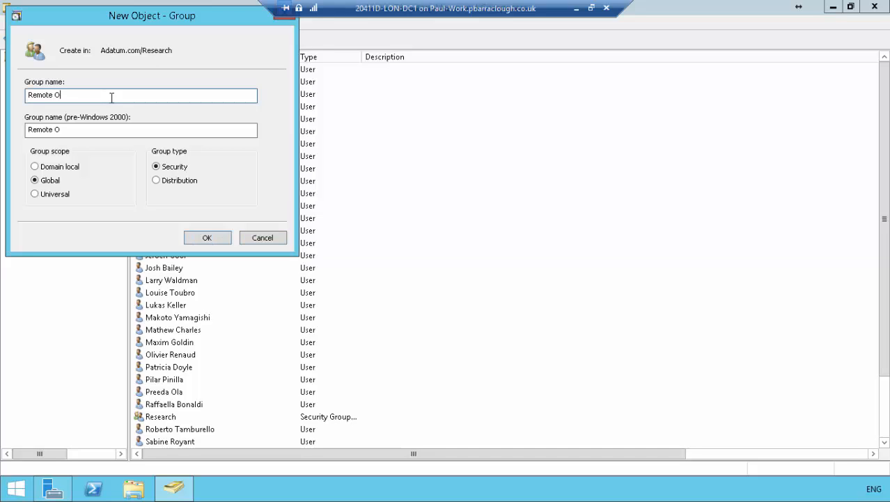
pyautogui.write('fii')
pyautogui.press('BackSpace')
pyautogui.press('BackSpace')
pyautogui.write('fice Users')
pyautogui.click(209, 237)
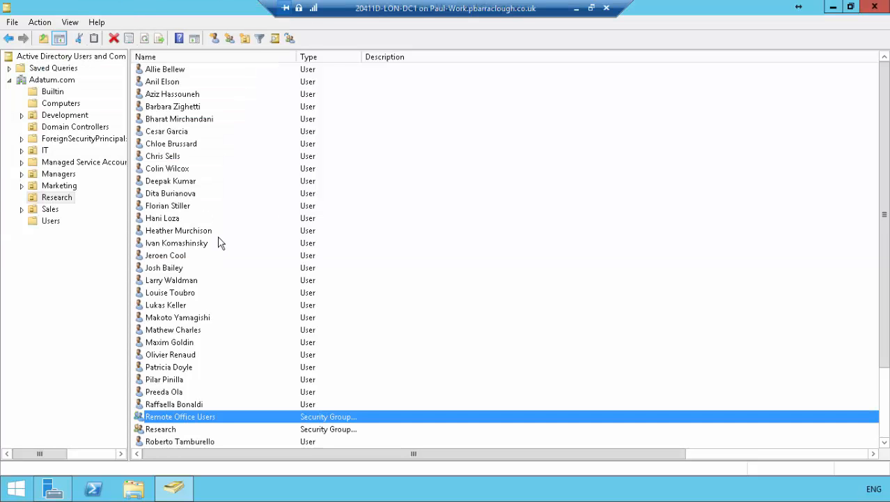
# Add the four chosen Research users to the members of the Remote Office Users group, resolving their names in Adatum.com.
pyautogui.scroll(-2, 882, 348)
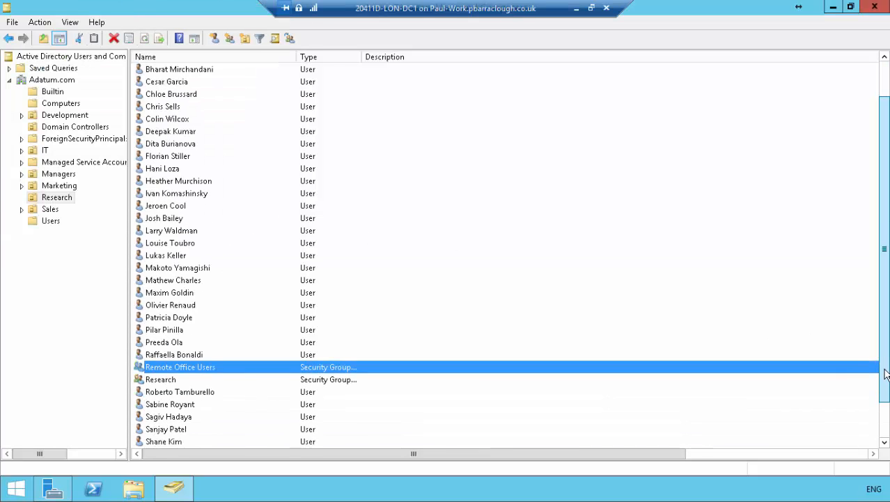
pyautogui.rightClick(170, 368)
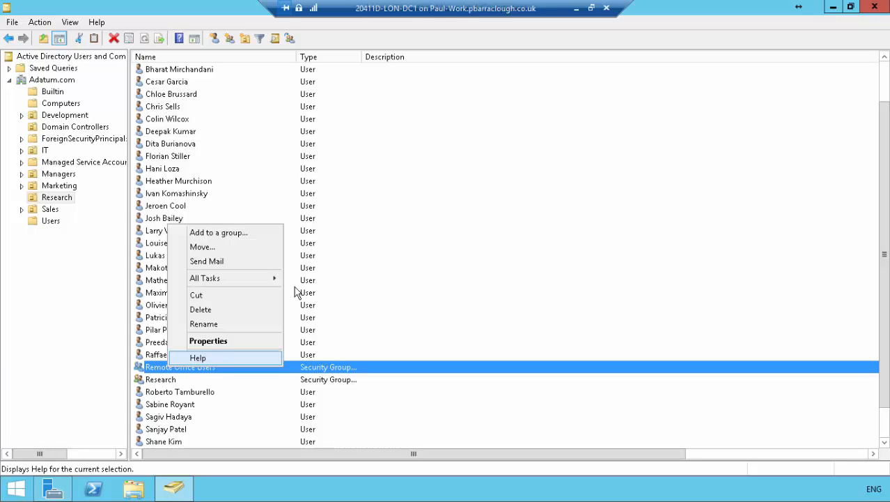
pyautogui.click(235, 340)
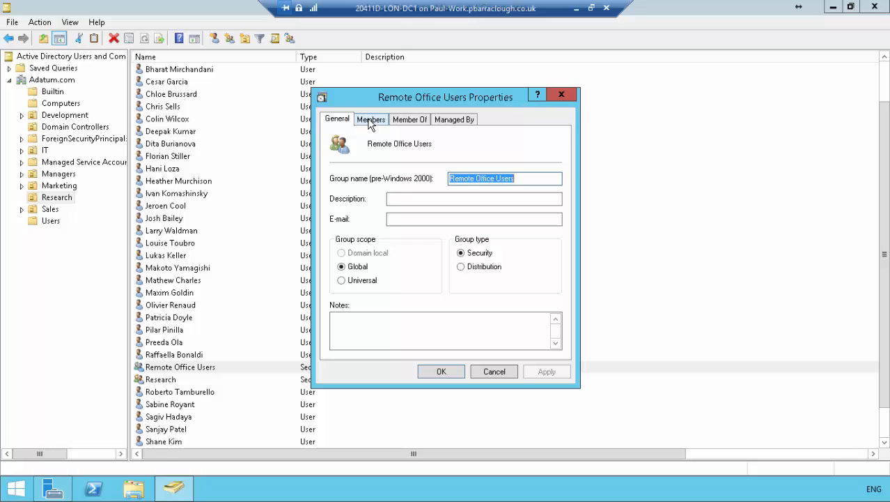
pyautogui.click(371, 121)
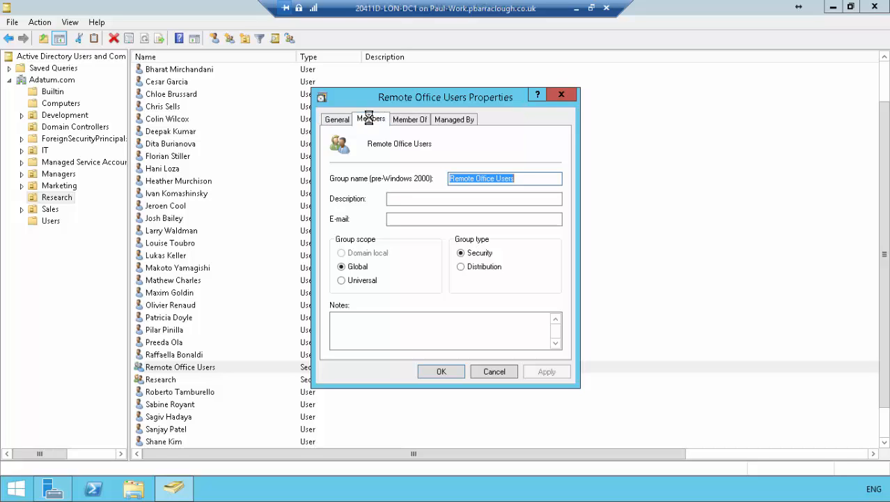
pyautogui.click(354, 334)
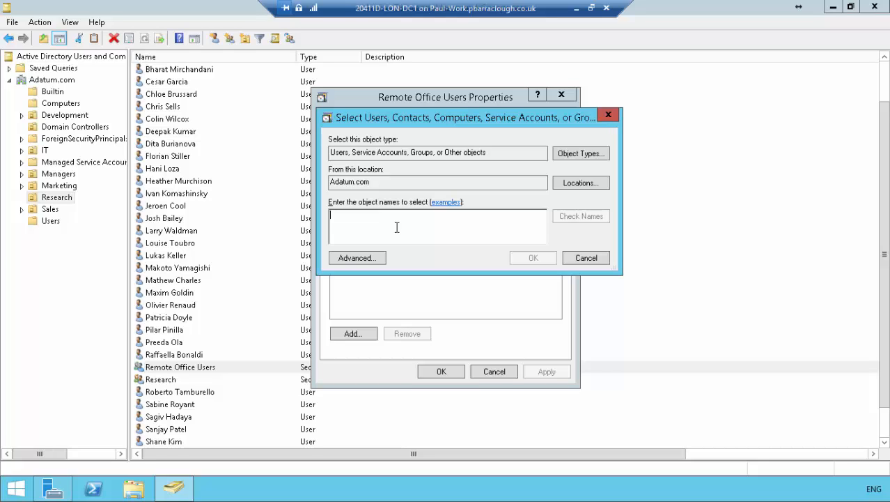
pyautogui.write('aziz')
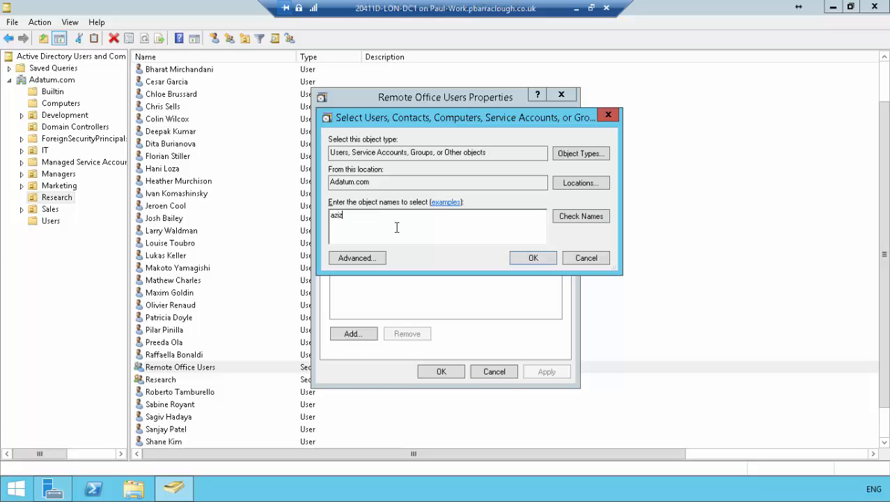
pyautogui.write(';colin;lukas;louise')
pyautogui.click(589, 216)
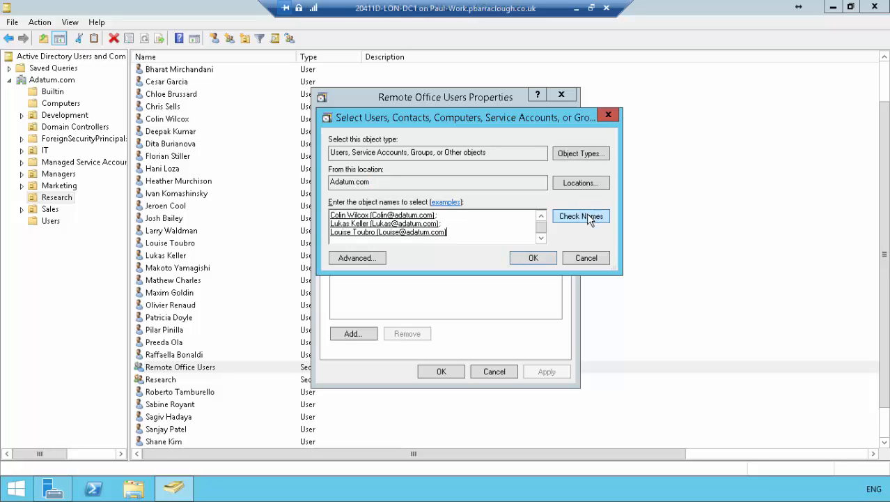
pyautogui.click(534, 257)
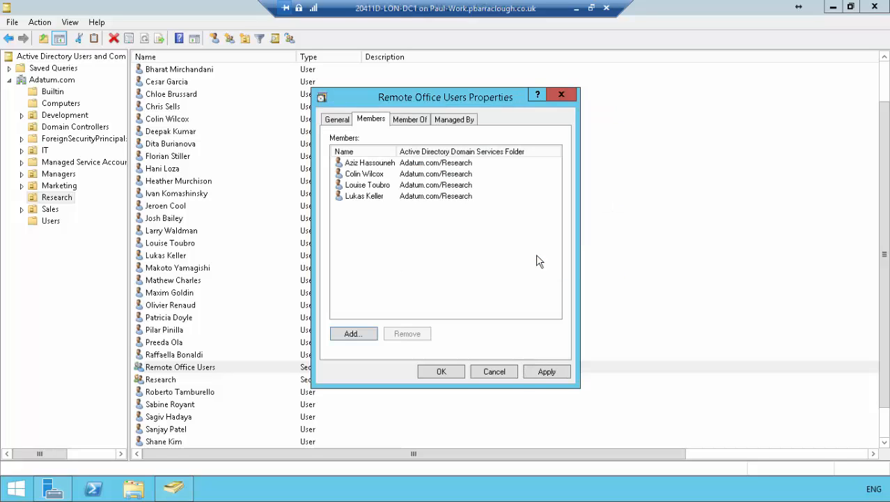
# Add the computer LON-CL1 to the Remote Office Users group, including Computers in the searched object types, and save the membership.
pyautogui.click(353, 333)
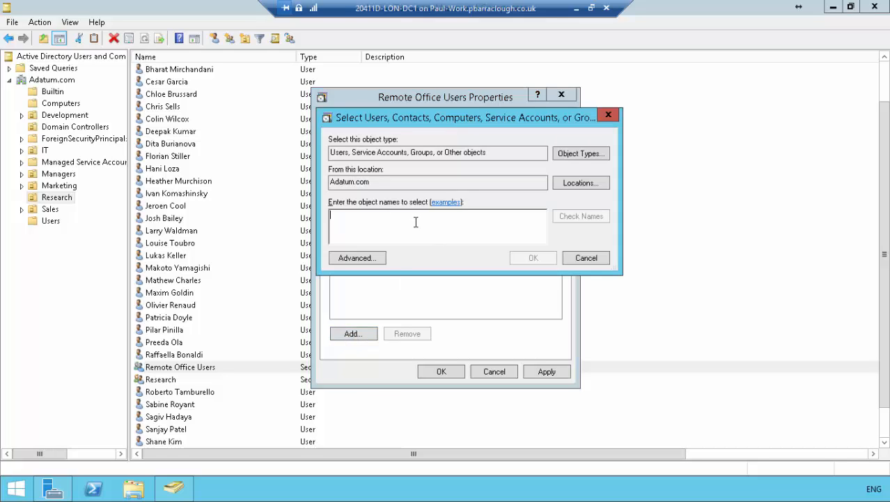
pyautogui.write('lon-cl')
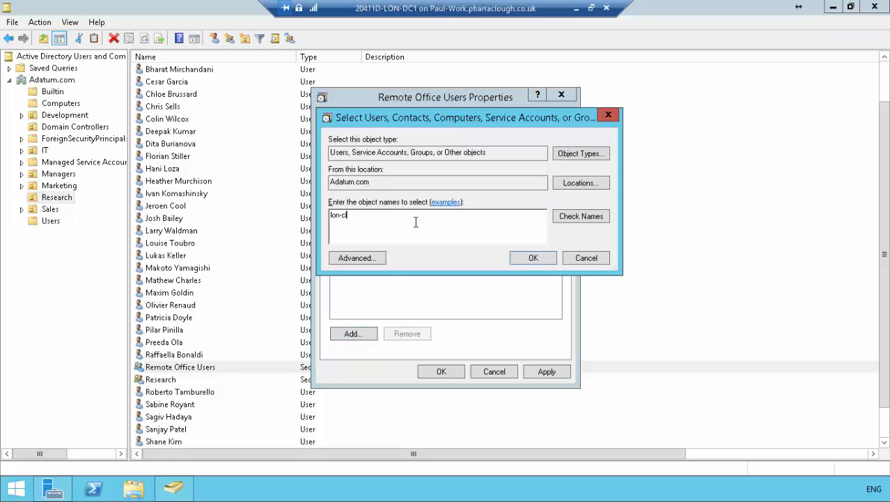
pyautogui.write('1')
pyautogui.click(587, 220)
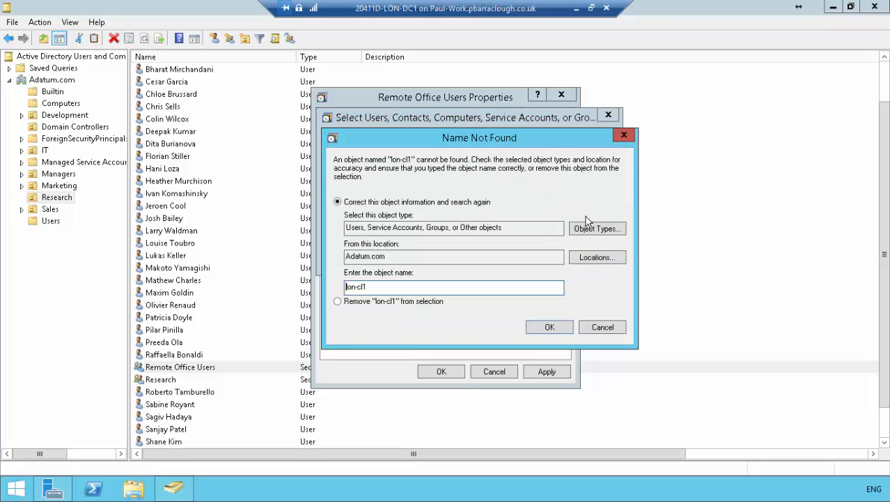
pyautogui.click(592, 328)
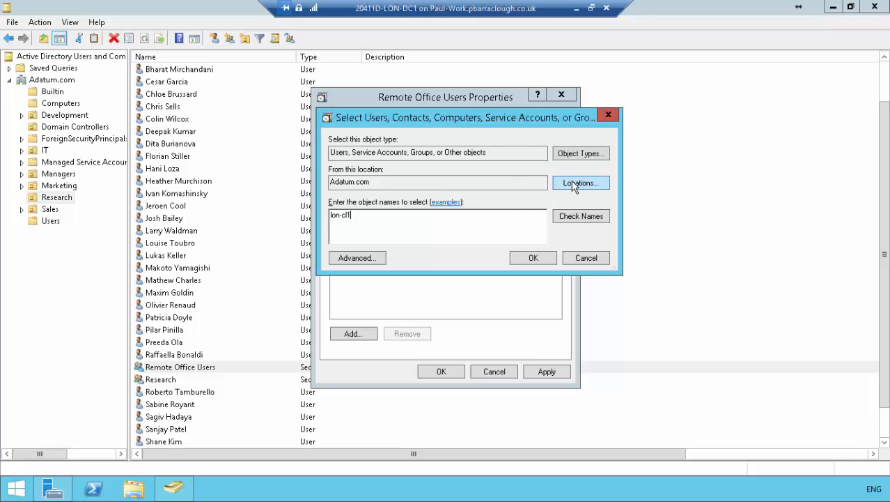
pyautogui.click(570, 154)
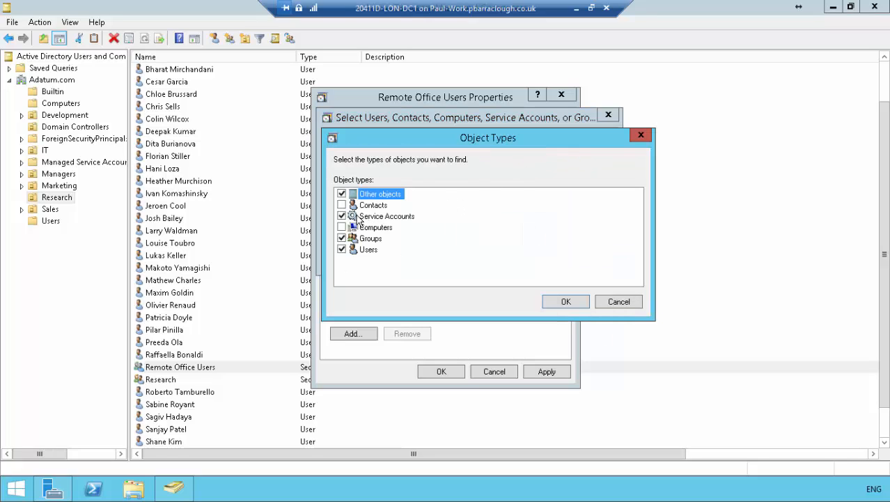
pyautogui.click(343, 228)
pyautogui.click(565, 300)
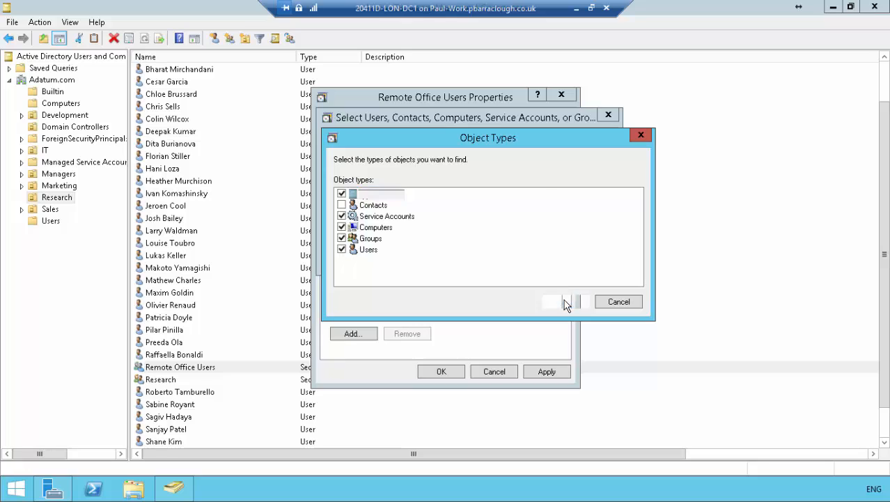
pyautogui.click(589, 215)
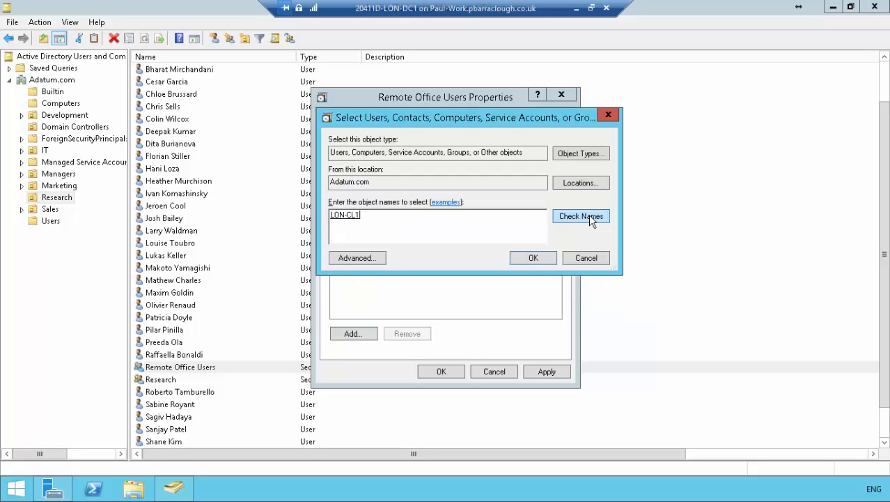
pyautogui.click(532, 258)
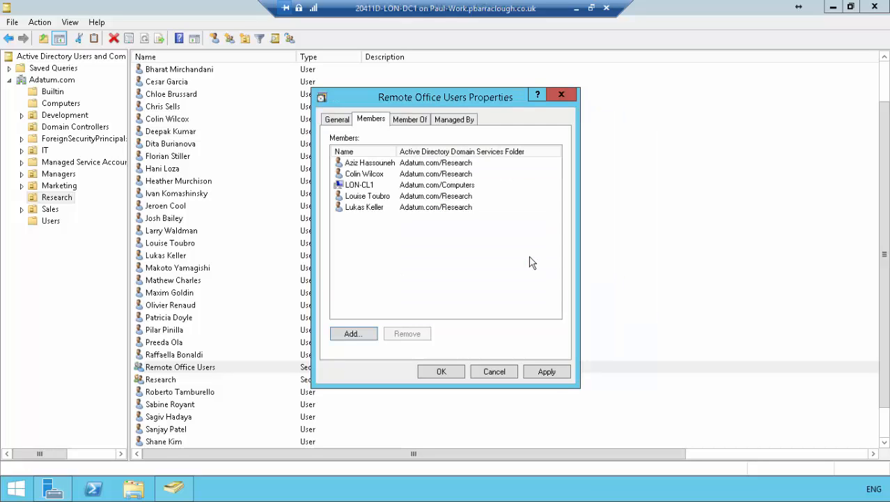
pyautogui.click(442, 372)
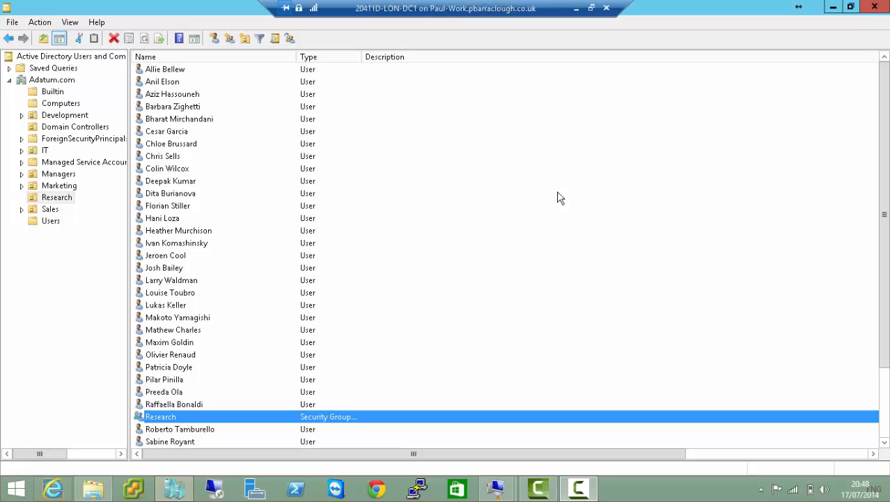
# Open the Password Replication Policy in the properties of LON-SVR1 in the Domain Controllers organizational unit.
pyautogui.click(55, 131)
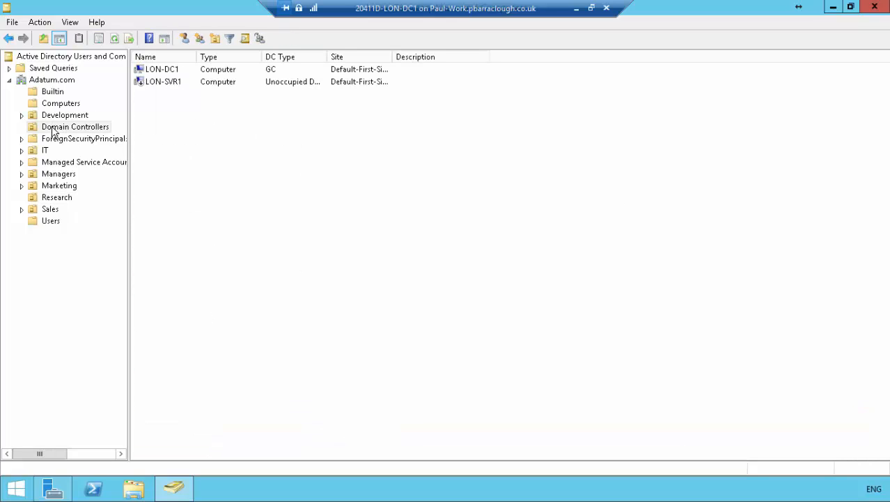
pyautogui.click(159, 83)
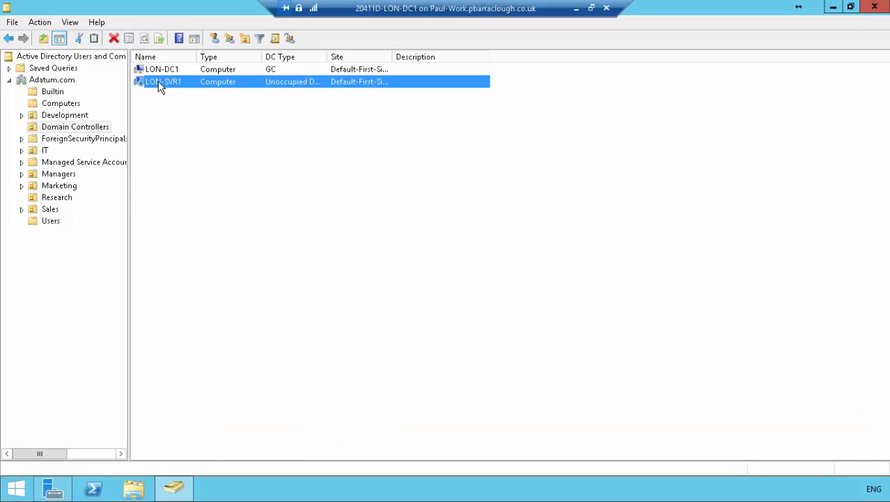
pyautogui.rightClick(159, 85)
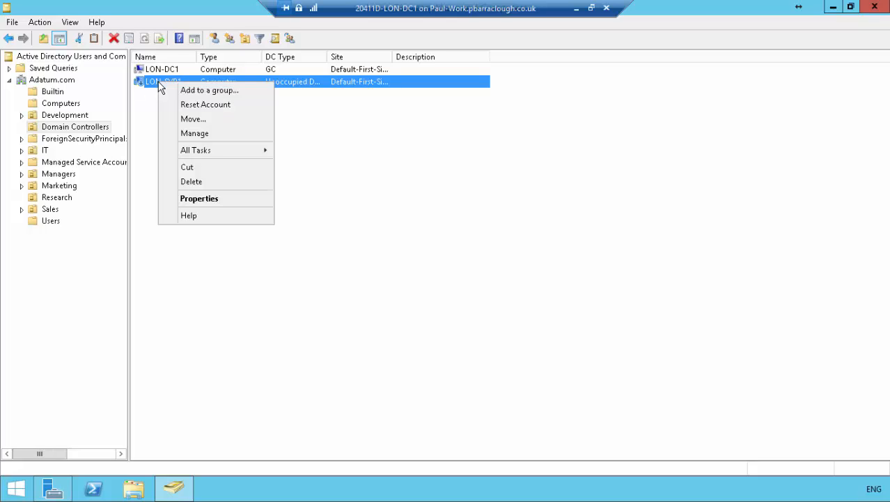
pyautogui.click(218, 199)
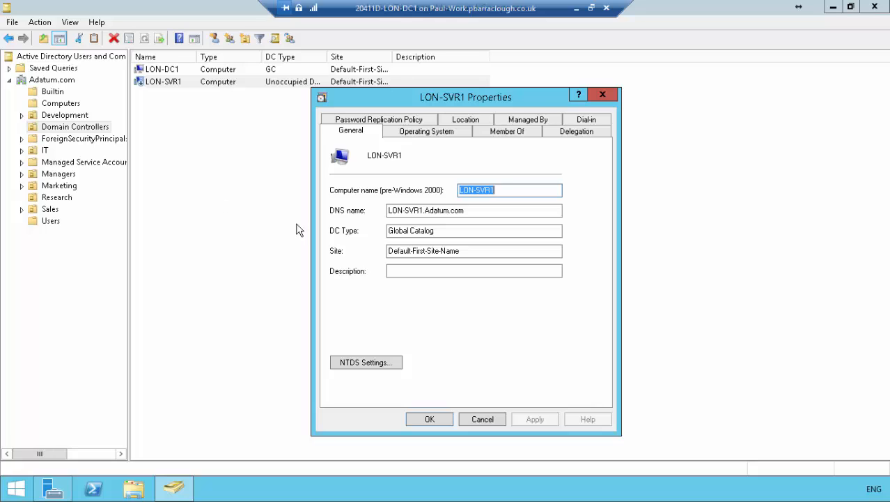
pyautogui.click(387, 122)
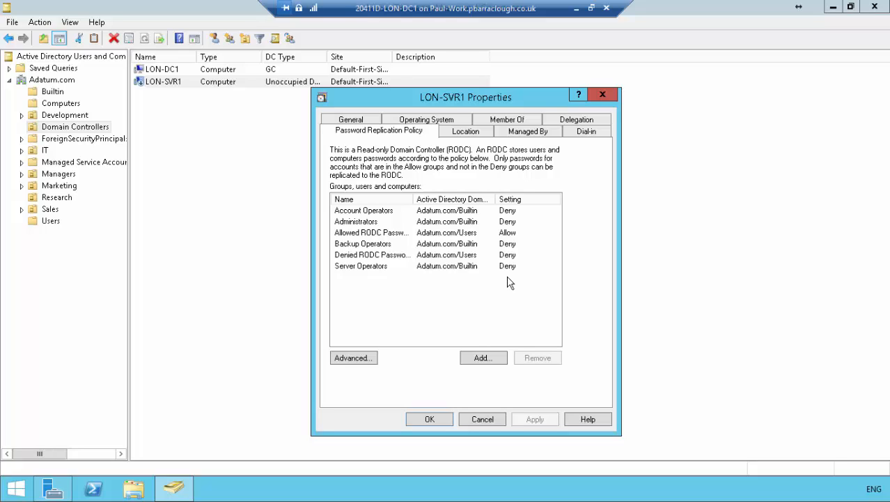
# Examine the Allow and Deny settings of the built-in operator, administrator and Allowed RODC entries in the replication policy.
pyautogui.click(368, 210)
pyautogui.click(361, 221)
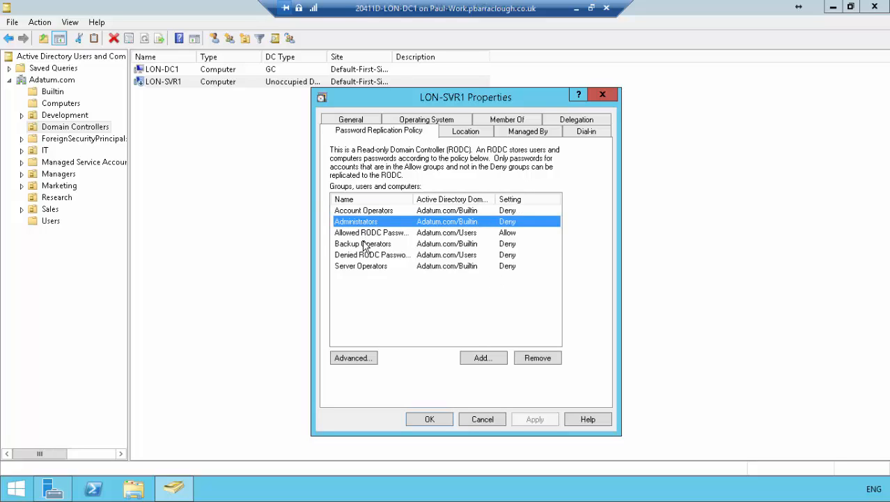
pyautogui.click(364, 244)
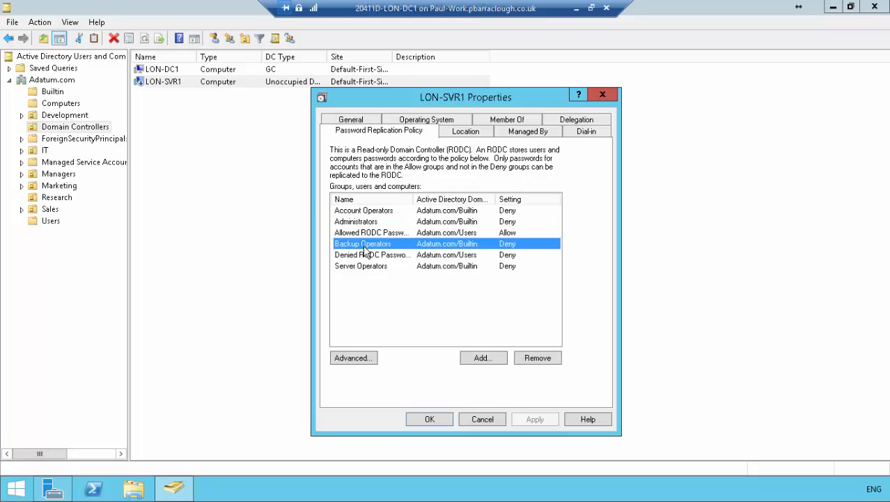
pyautogui.click(514, 267)
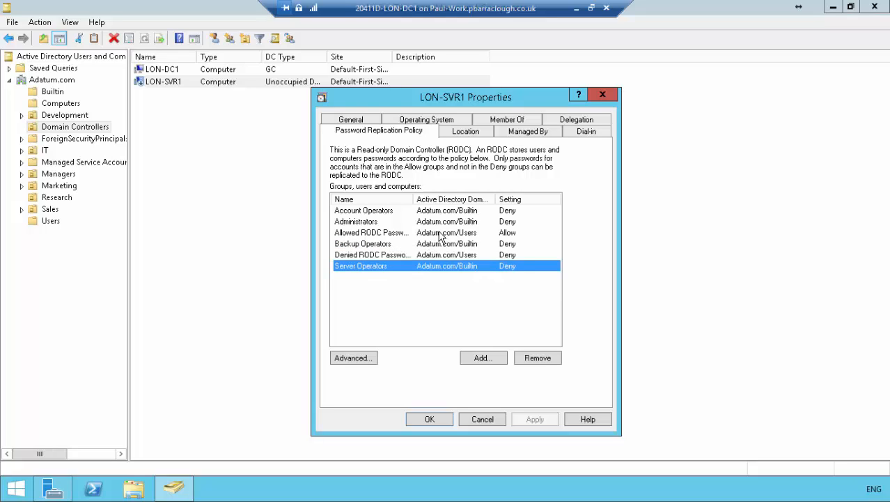
pyautogui.click(387, 234)
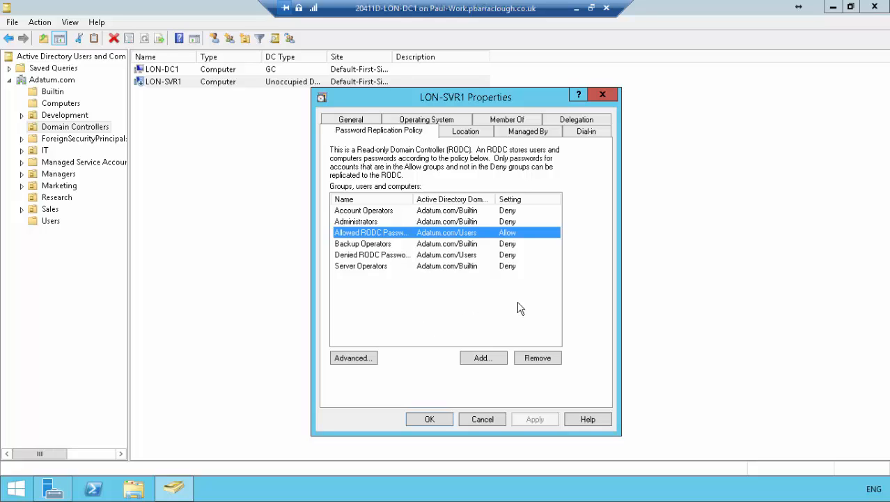
# Add the Remote Office Users group to LON-SVR1's password replication policy, allowing its passwords to replicate to this RODC, and apply the change.
pyautogui.click(485, 357)
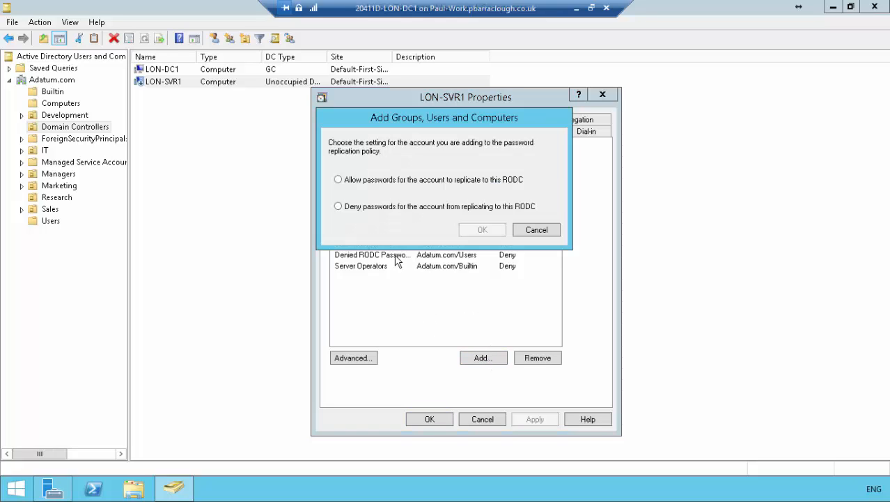
pyautogui.click(339, 181)
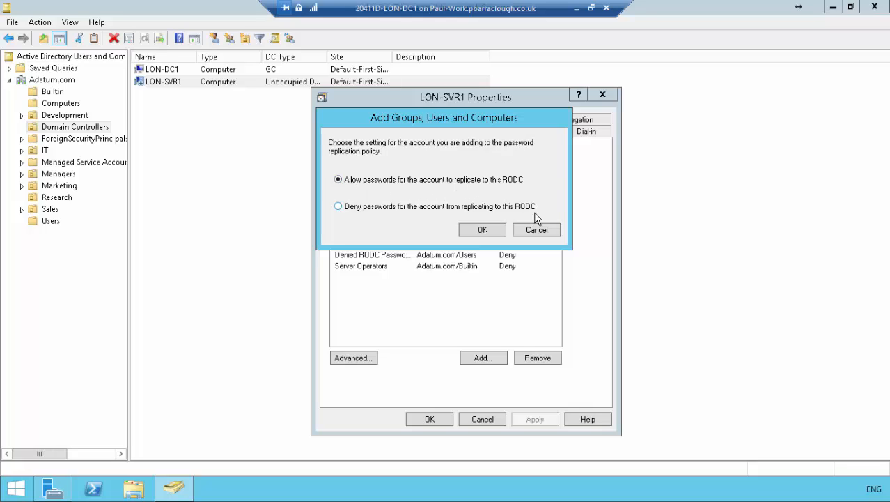
pyautogui.click(493, 229)
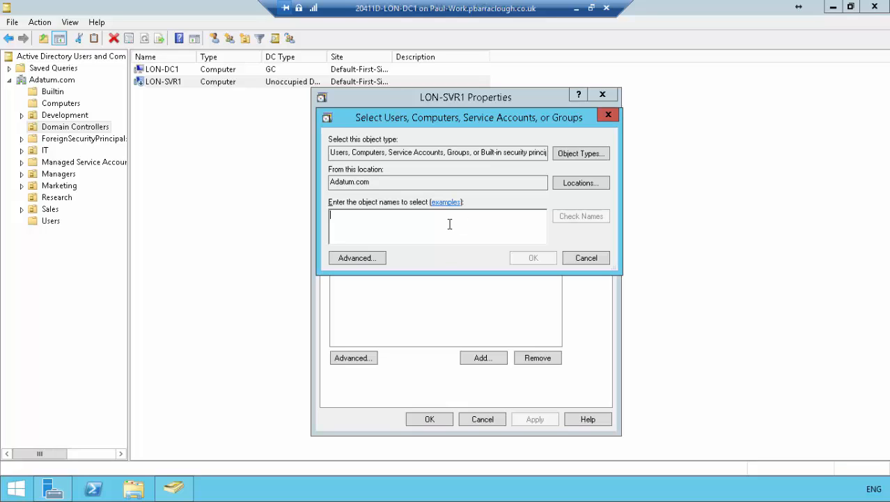
pyautogui.write('remote')
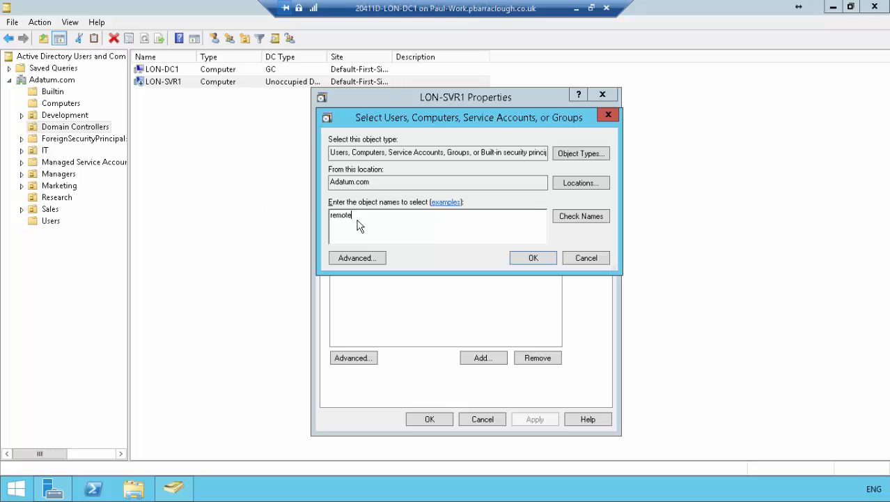
pyautogui.click(587, 216)
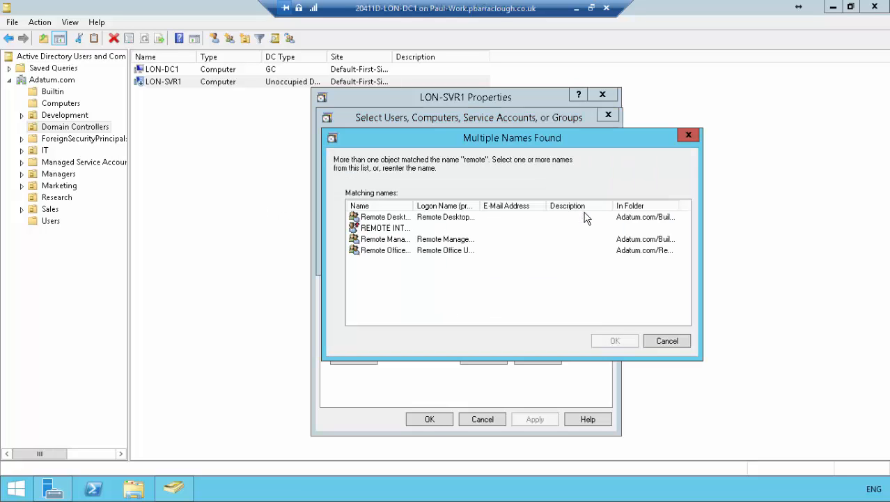
pyautogui.click(398, 250)
pyautogui.moveTo(411, 206); pyautogui.dragTo(431, 206)
pyautogui.click(620, 340)
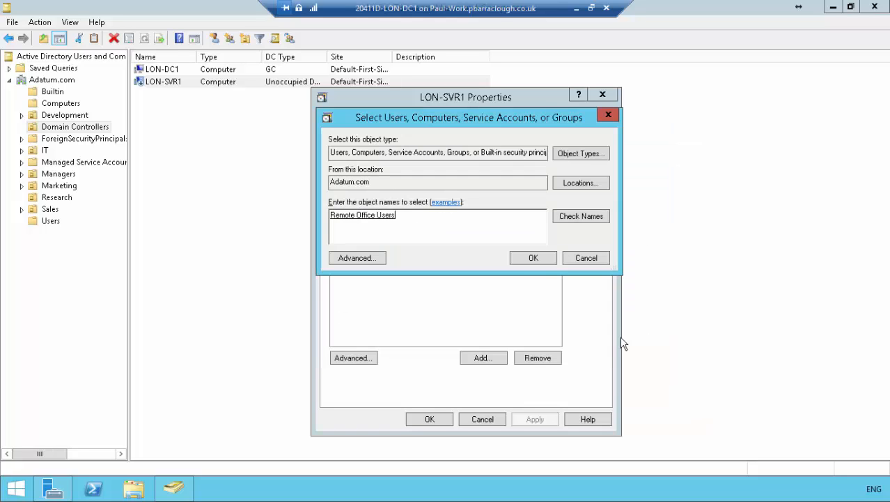
pyautogui.click(542, 264)
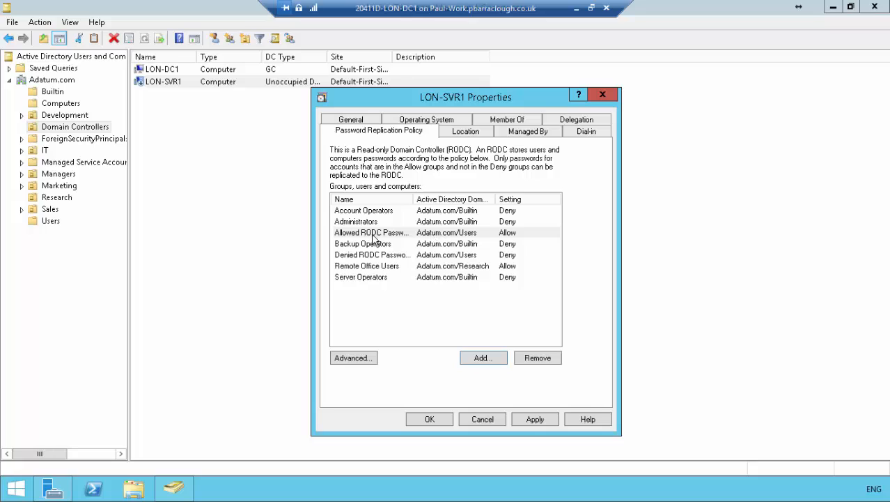
pyautogui.click(399, 267)
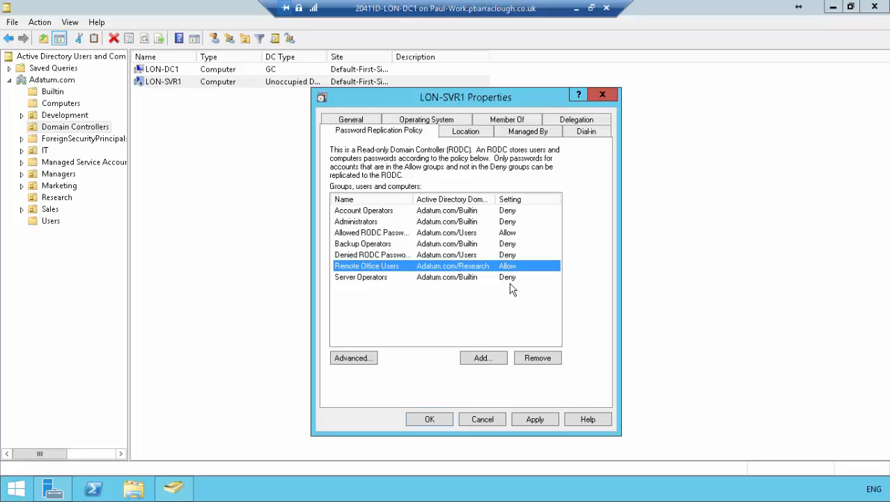
pyautogui.click(534, 420)
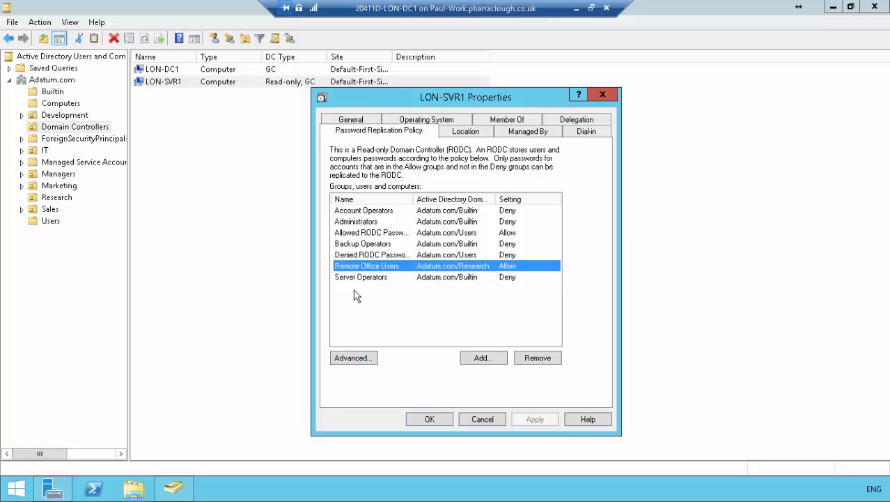
# Check the resultant password replication setting on LON-SVR1 for one user by adding the account to the advanced Resultant Policy view, and close it.
pyautogui.click(358, 359)
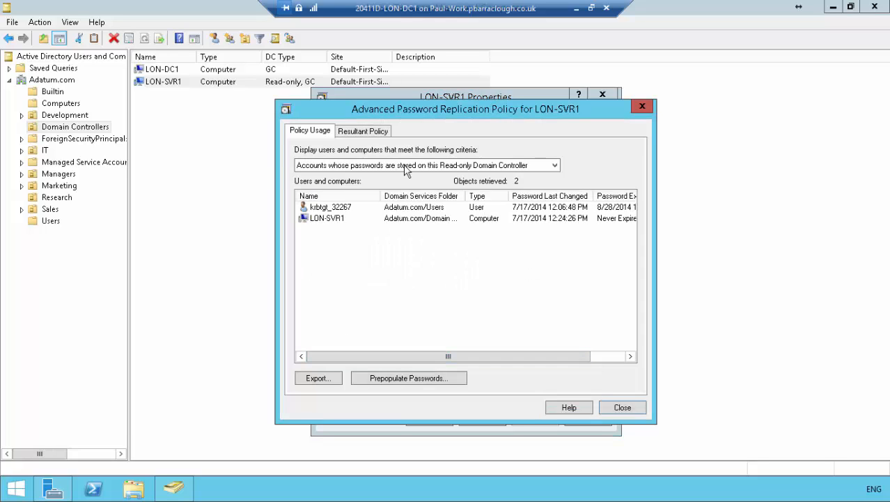
pyautogui.click(367, 132)
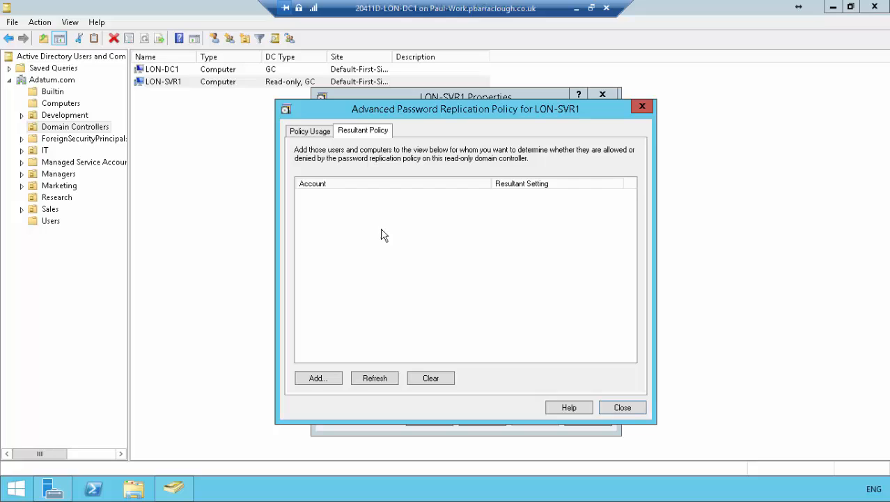
pyautogui.click(330, 378)
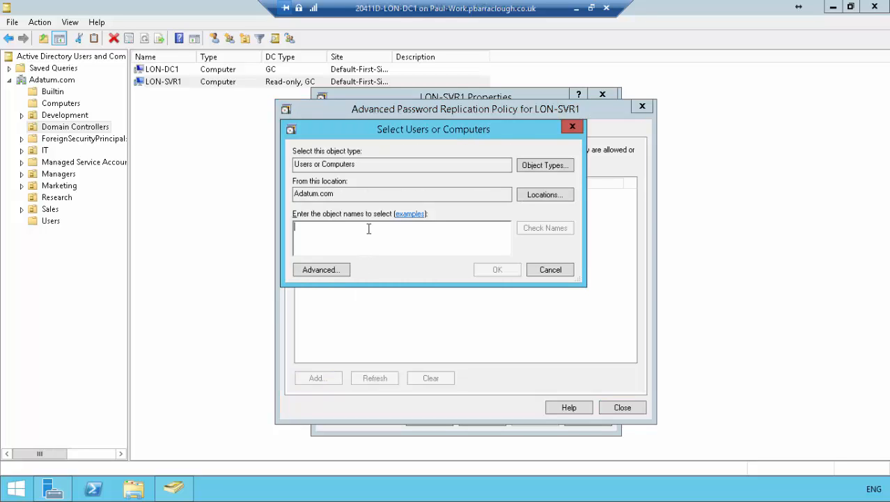
pyautogui.write('aziz')
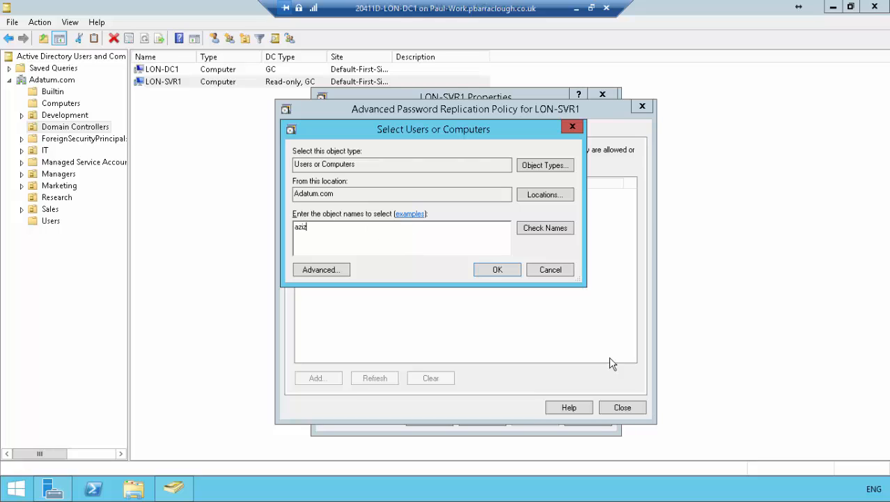
pyautogui.click(556, 233)
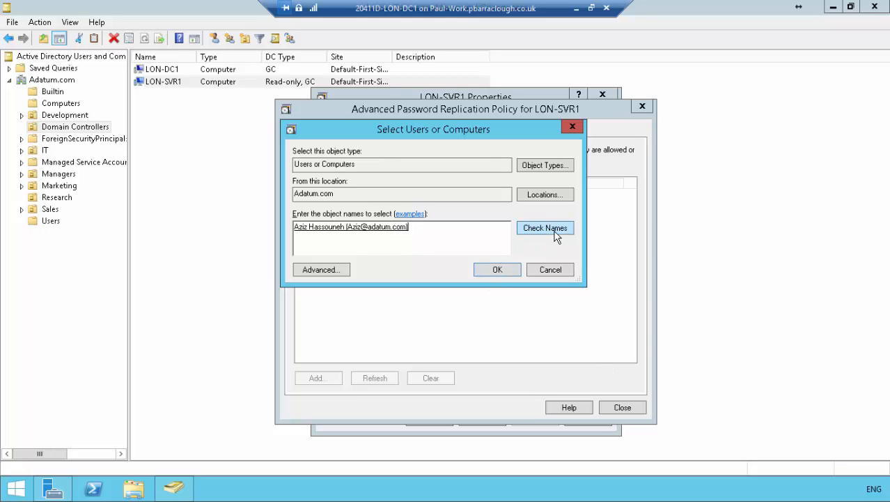
pyautogui.click(497, 270)
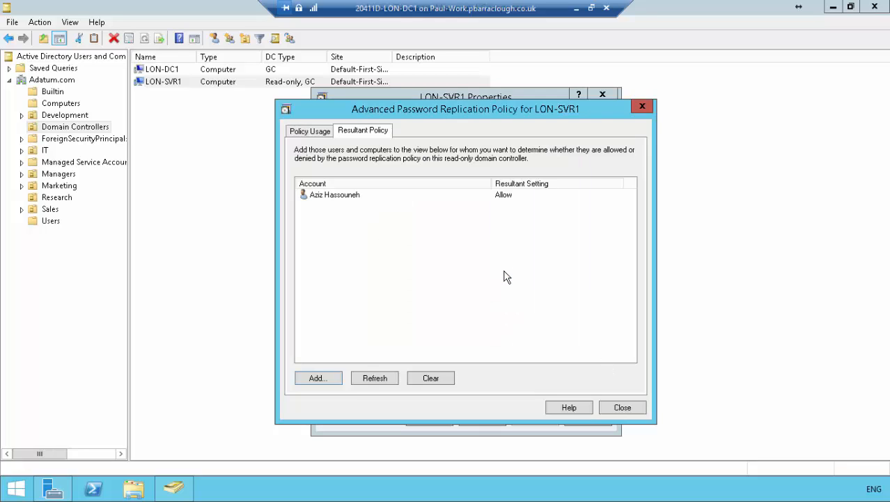
pyautogui.click(352, 201)
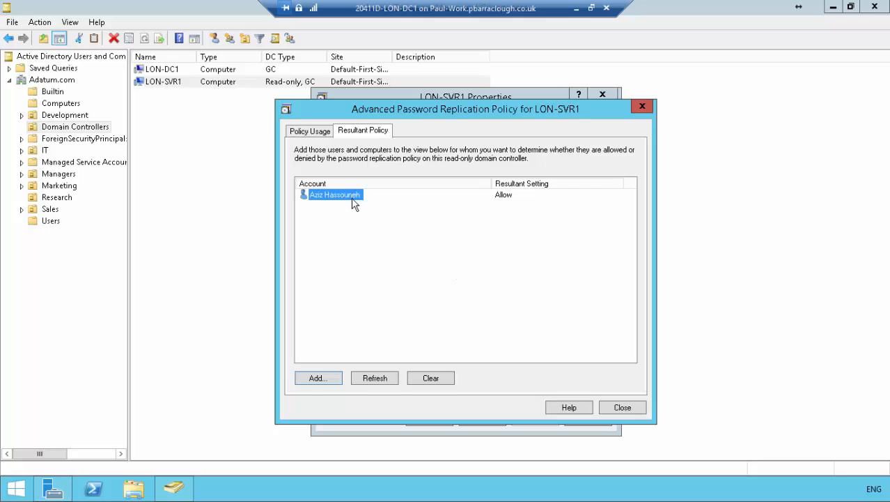
pyautogui.click(512, 201)
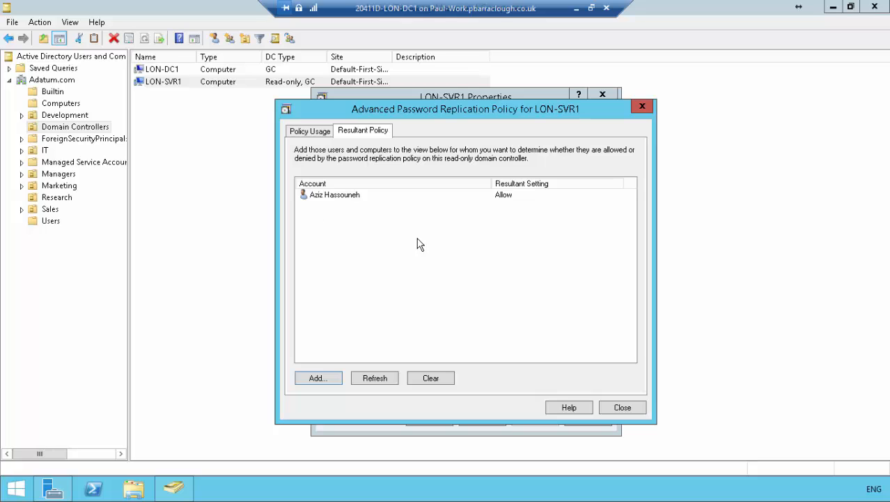
pyautogui.click(623, 408)
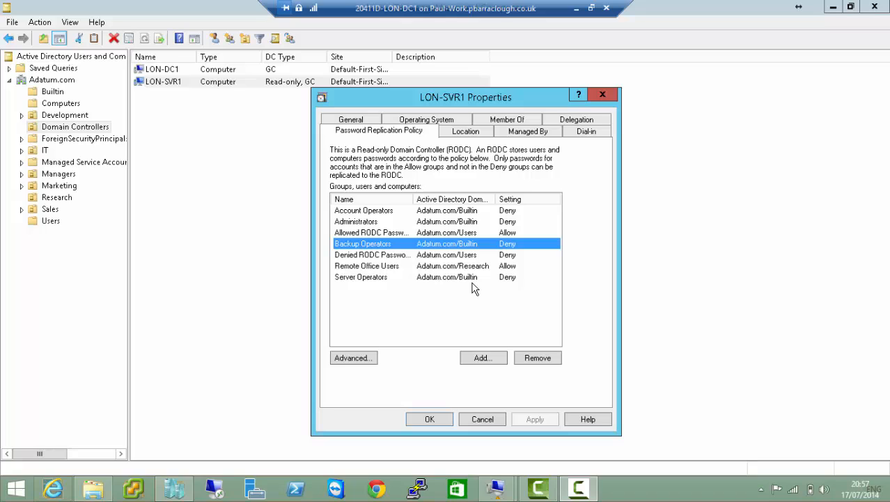
# Switch to the LON-SVR1 virtual machine and try to sign in to ADATUM as the prefilled user with the account password.
pyautogui.click(577, 9)
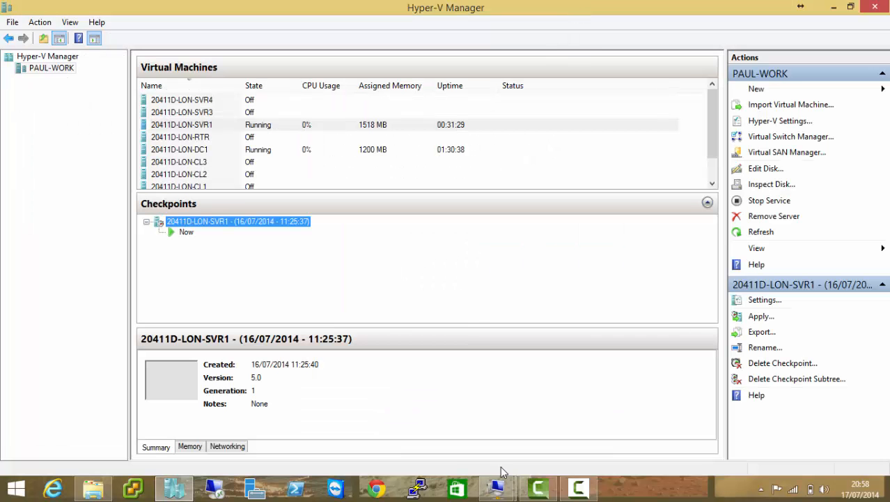
pyautogui.click(497, 488)
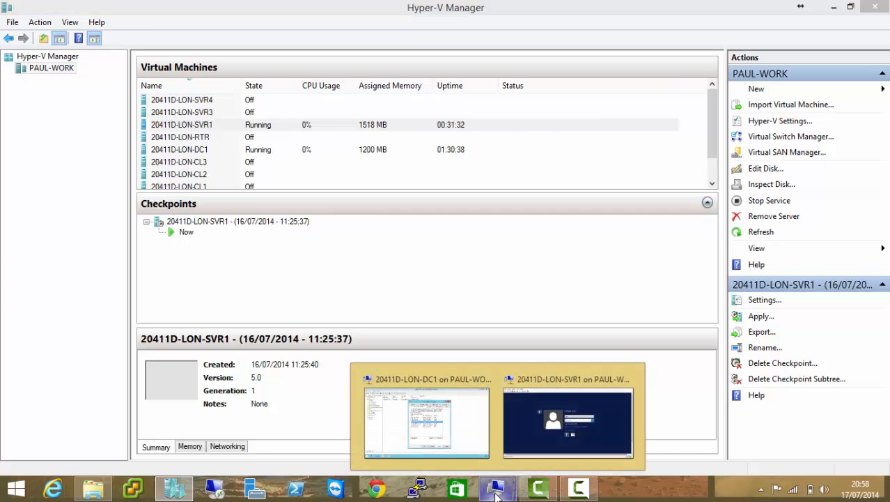
pyautogui.click(528, 424)
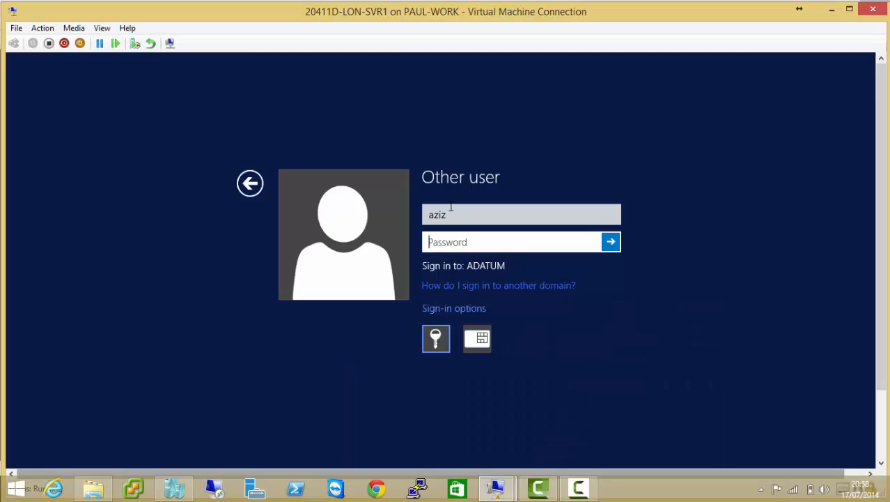
pyautogui.click(453, 214)
pyautogui.click(473, 242)
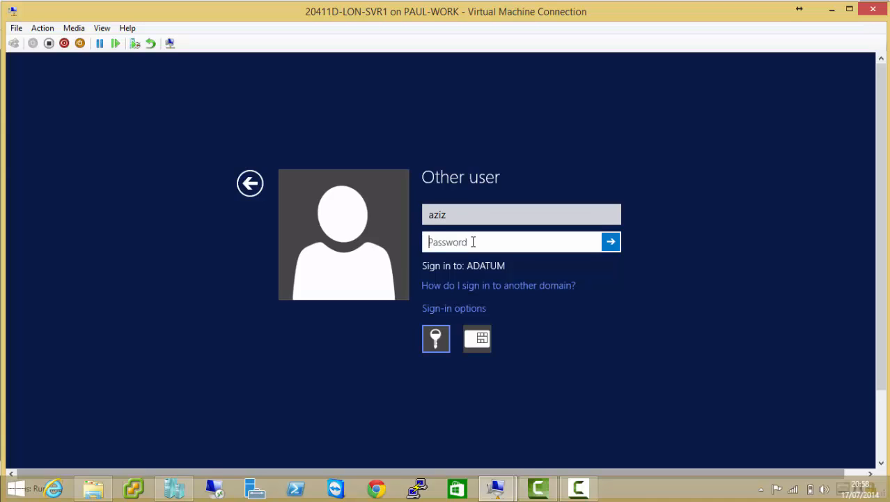
pyautogui.write('Pa$$w0rd')
pyautogui.click(611, 242)
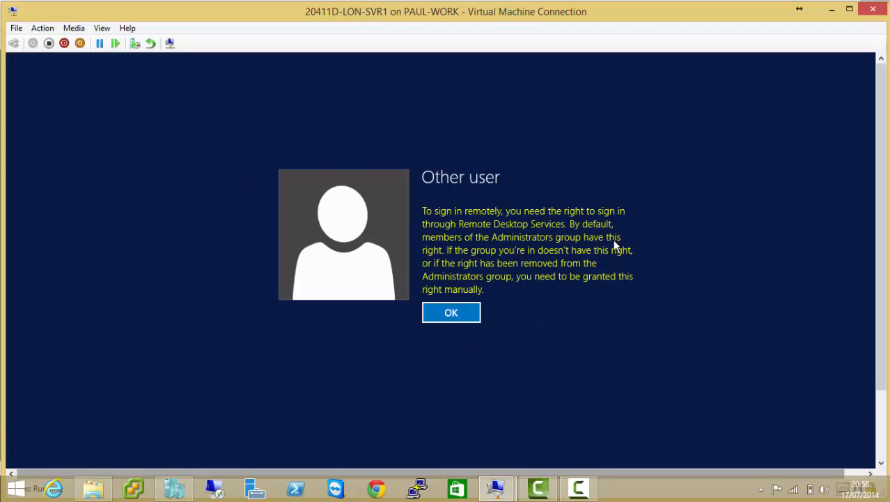
pyautogui.click(454, 314)
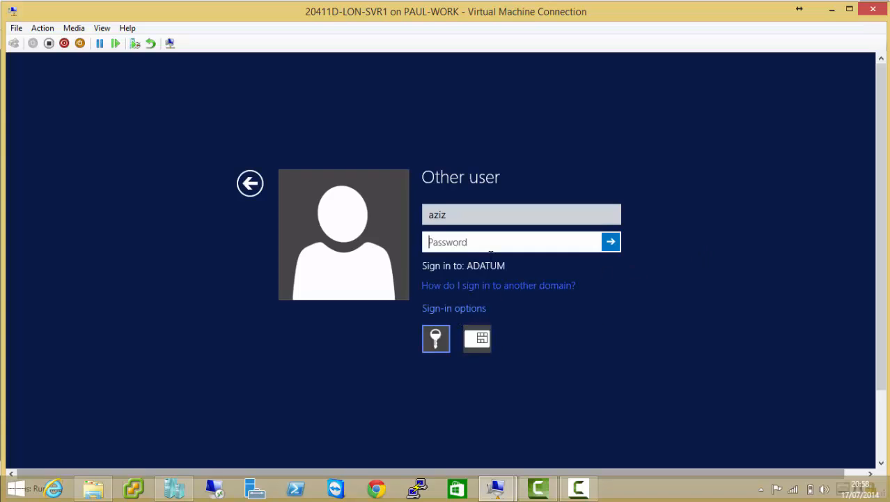
# Switch back to LON-DC1 and reopen LON-SVR1's advanced password replication policy to examine which accounts' passwords are stored on this RODC.
pyautogui.moveTo(495, 488)
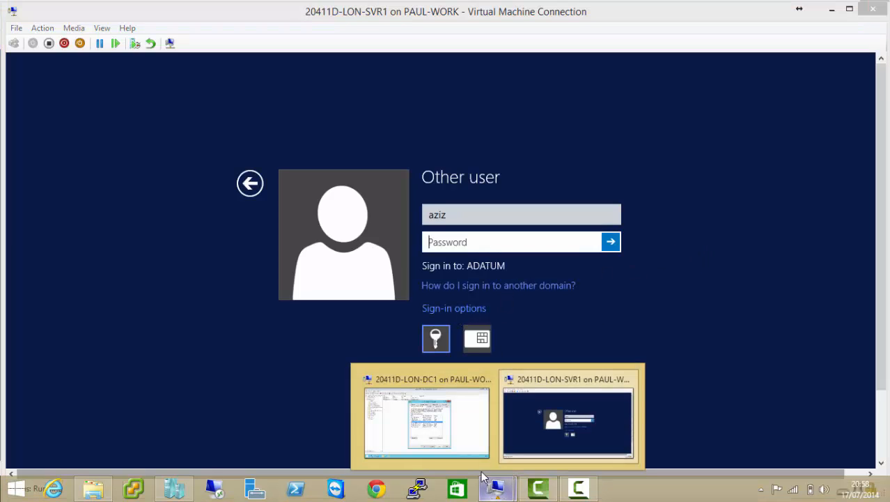
pyautogui.click(450, 409)
pyautogui.click(203, 302)
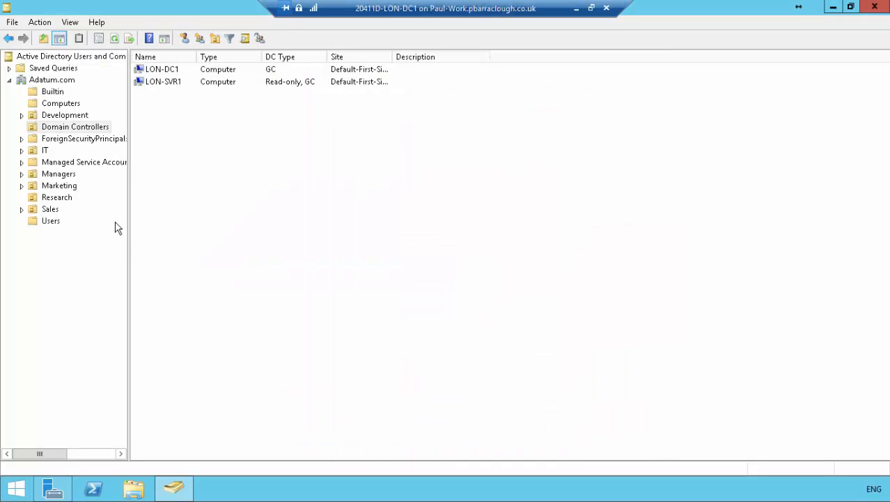
pyautogui.click(165, 82)
pyautogui.rightClick(165, 82)
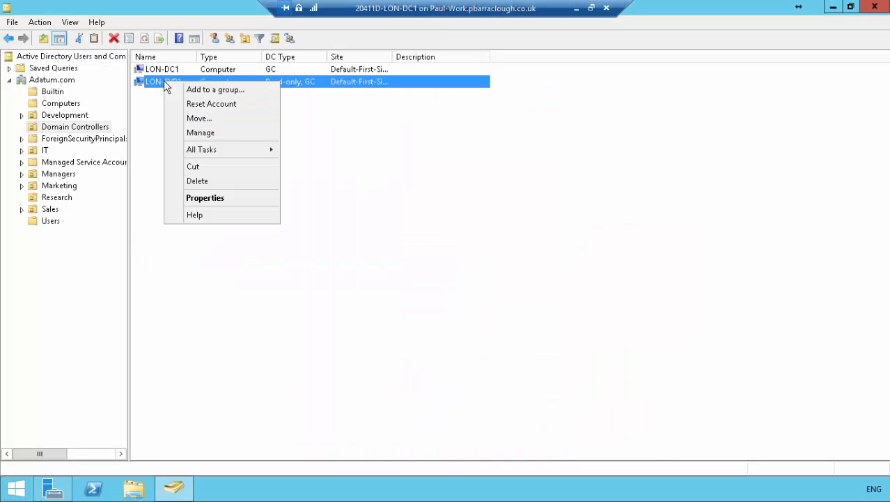
pyautogui.click(232, 198)
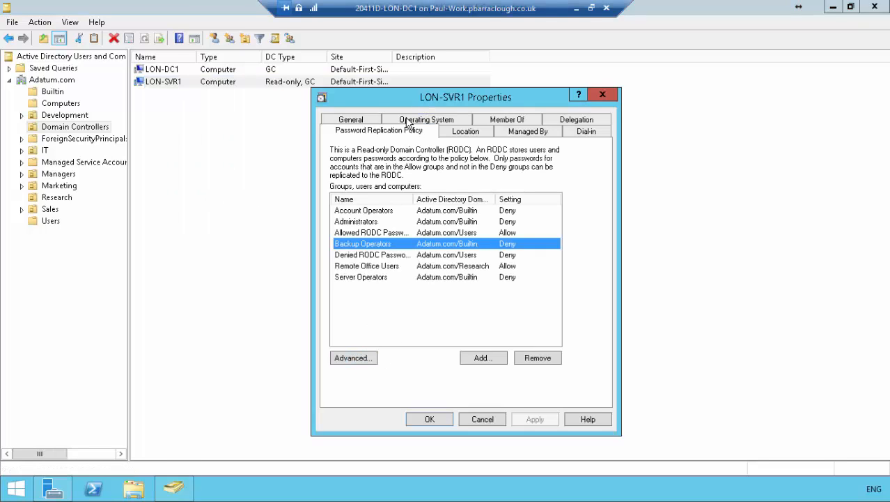
pyautogui.click(356, 359)
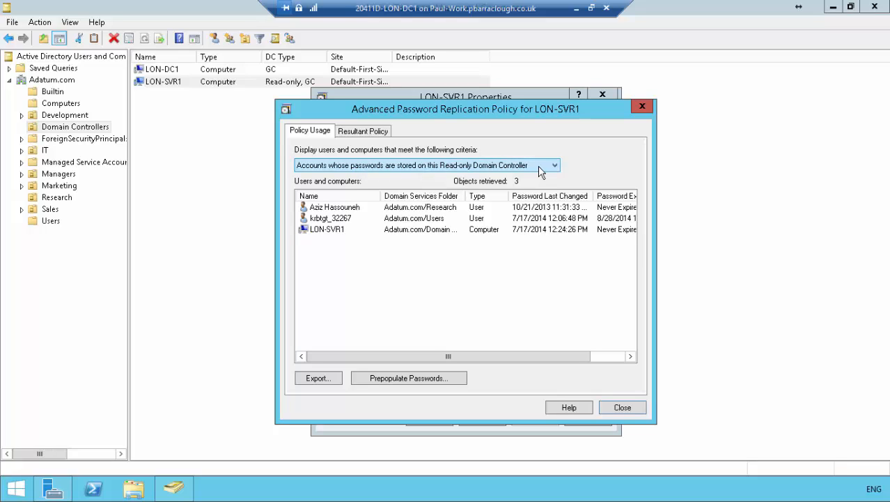
pyautogui.click(347, 209)
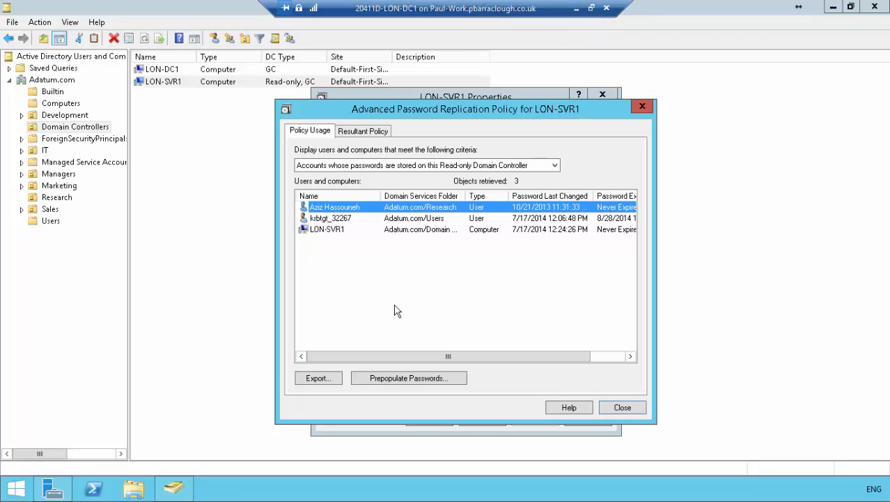
# Prepopulate the password of a second Research user on LON-SVR1 and select that account in the stored passwords list.
pyautogui.click(400, 379)
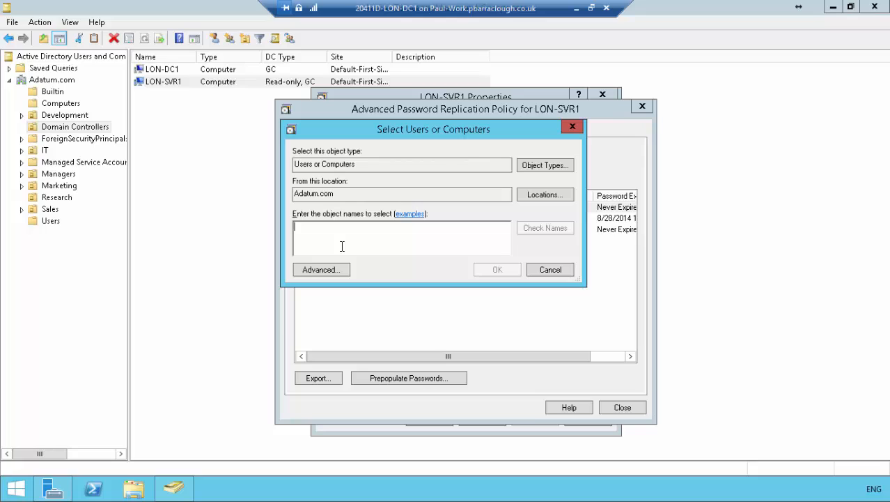
pyautogui.write('Louise')
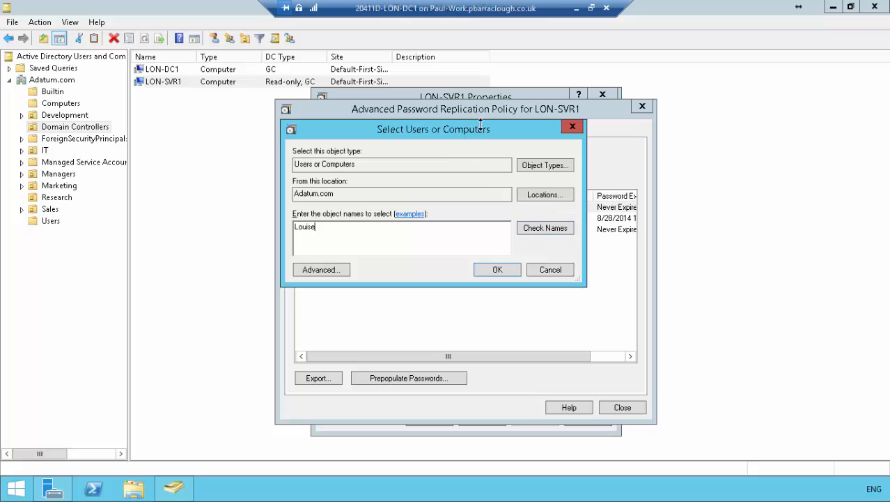
pyautogui.click(542, 230)
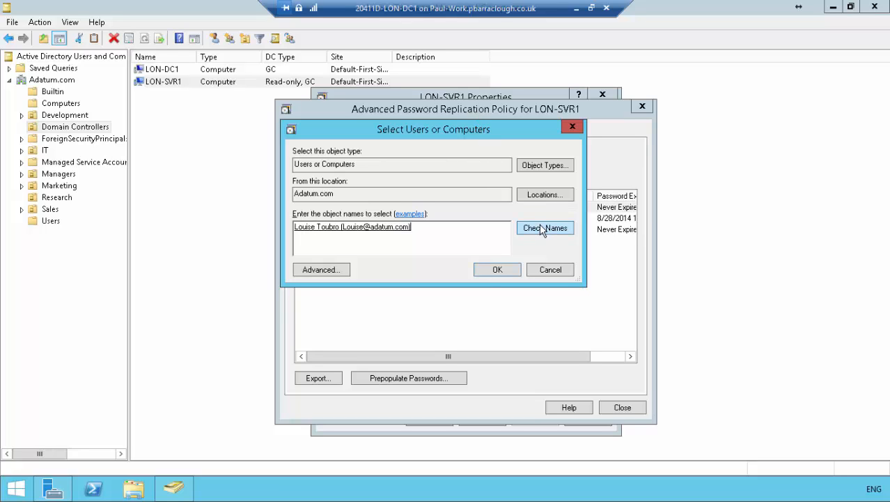
pyautogui.click(496, 271)
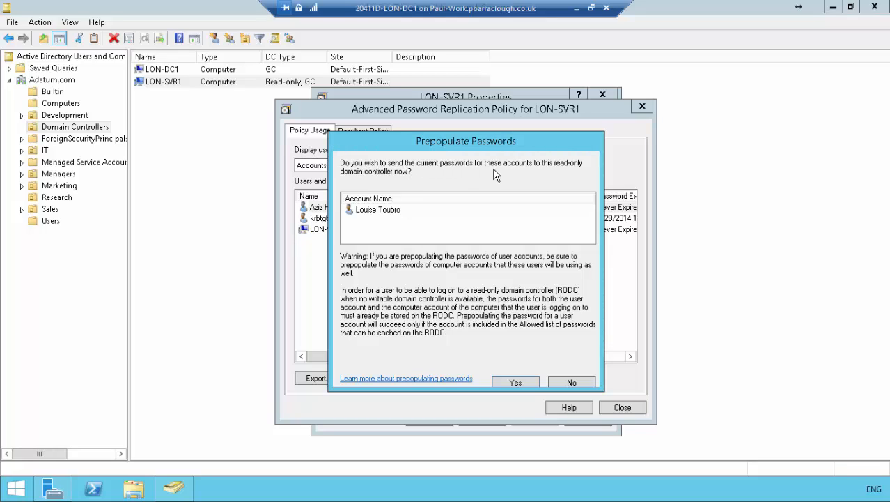
pyautogui.click(381, 210)
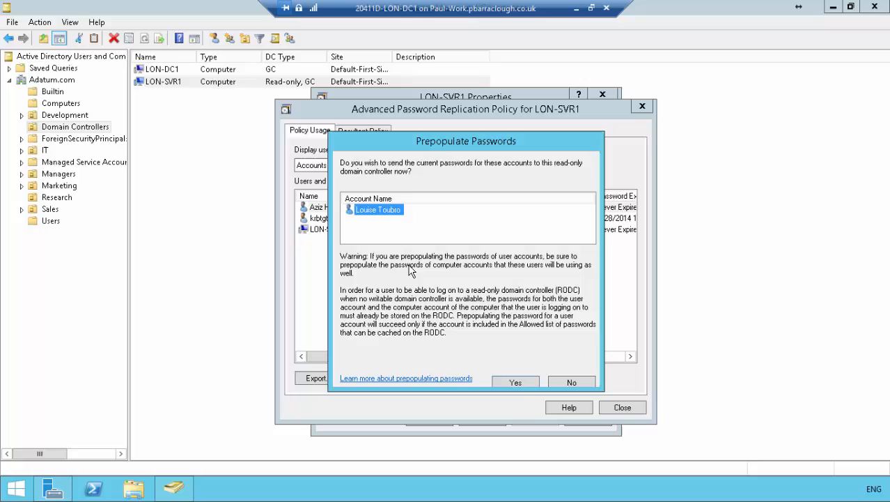
pyautogui.click(519, 386)
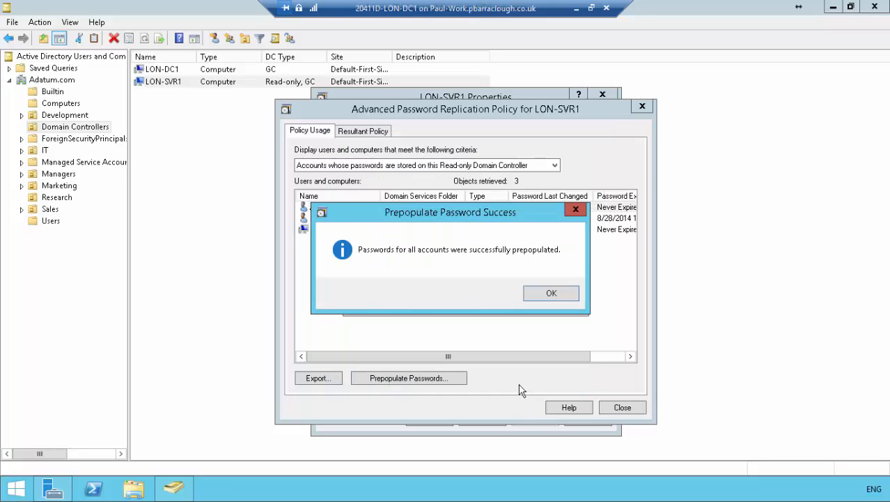
pyautogui.click(552, 295)
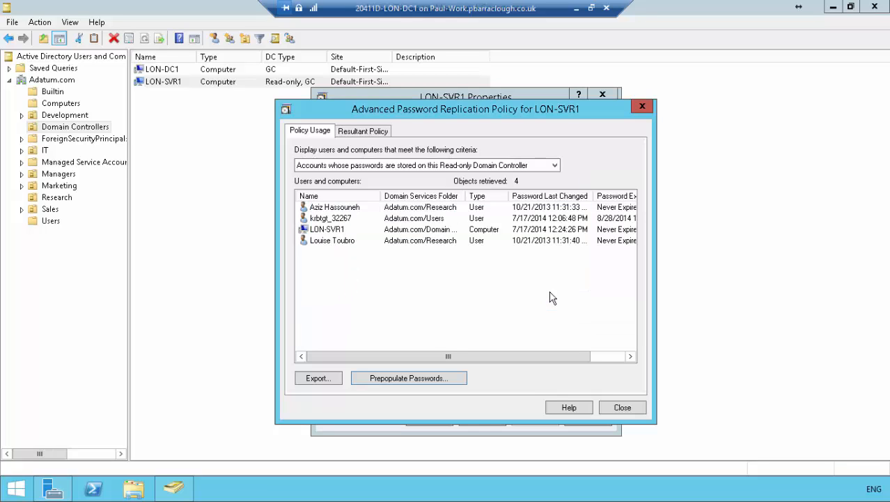
pyautogui.click(326, 241)
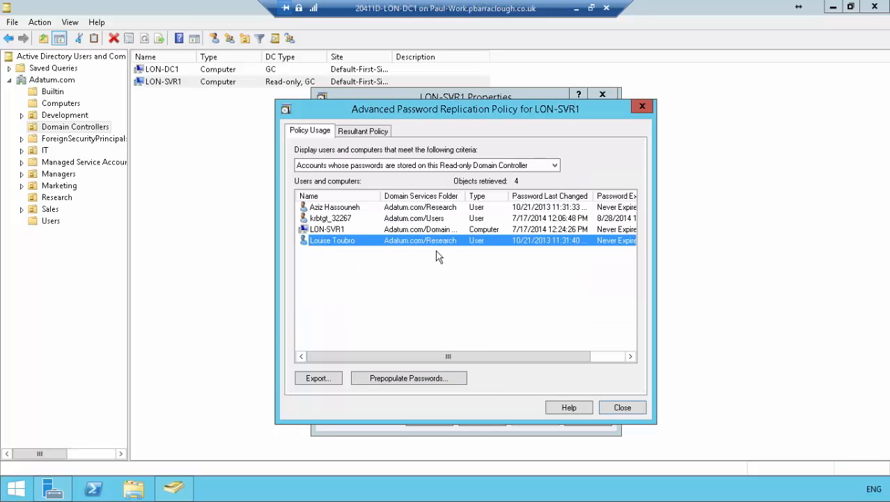